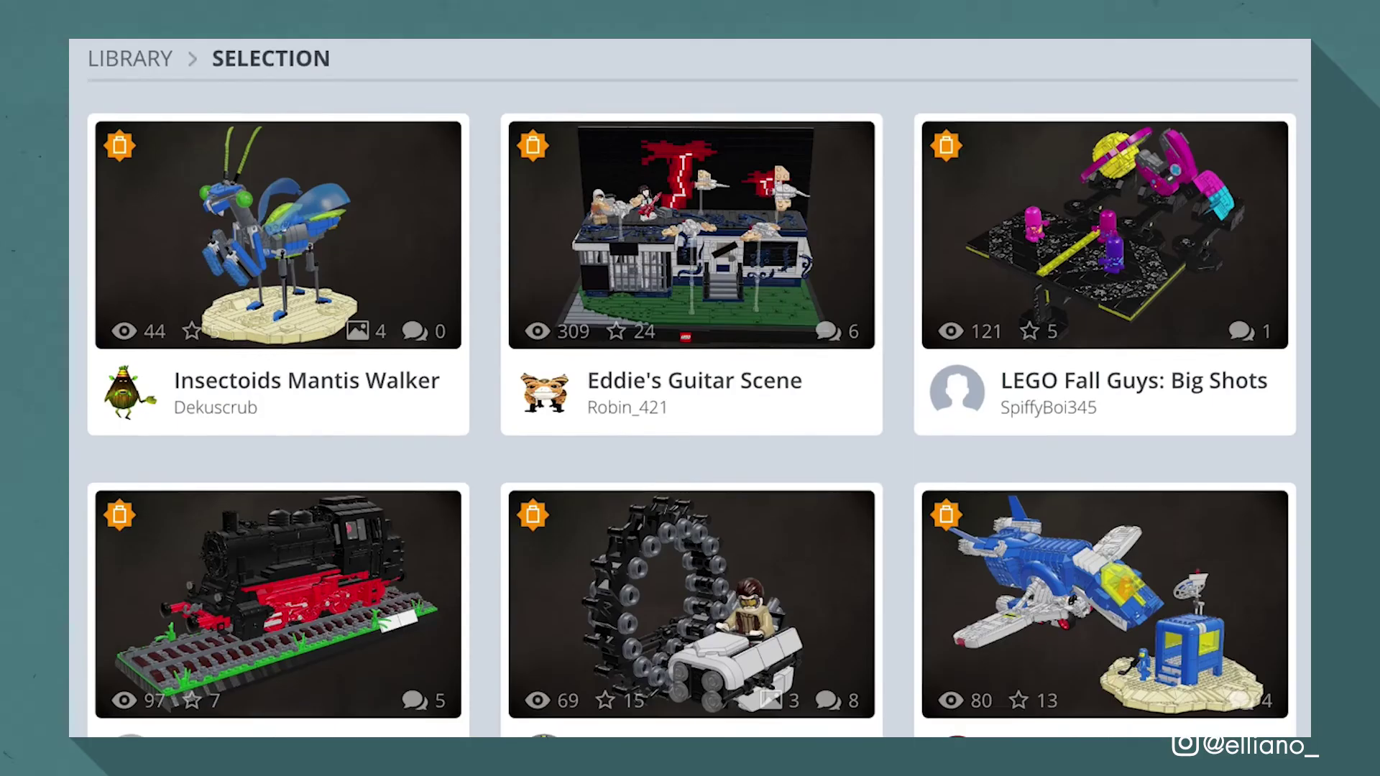
- Rotate the wall half by -90 and show the mirrored half with the second door
scroll(690, 388, "down", 5)
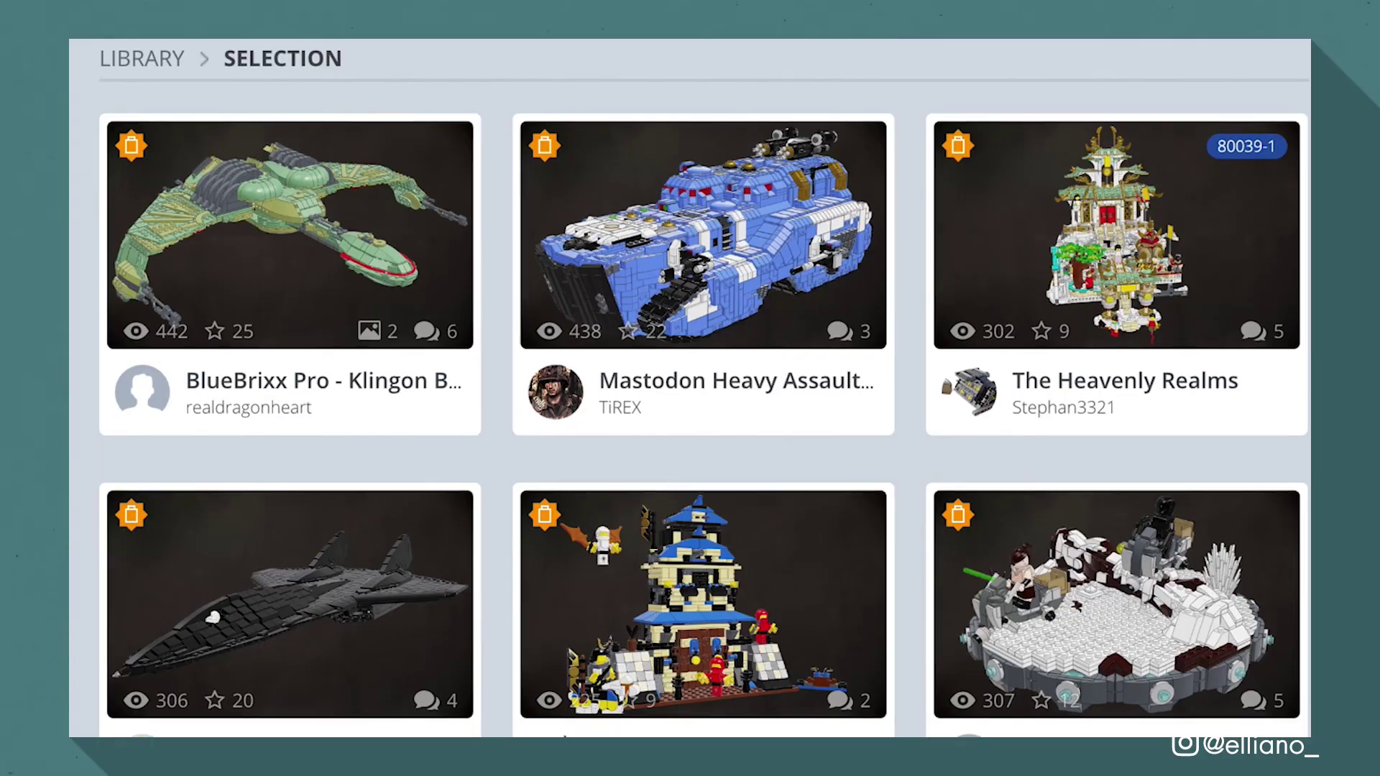
scroll(690, 388, "down", 5)
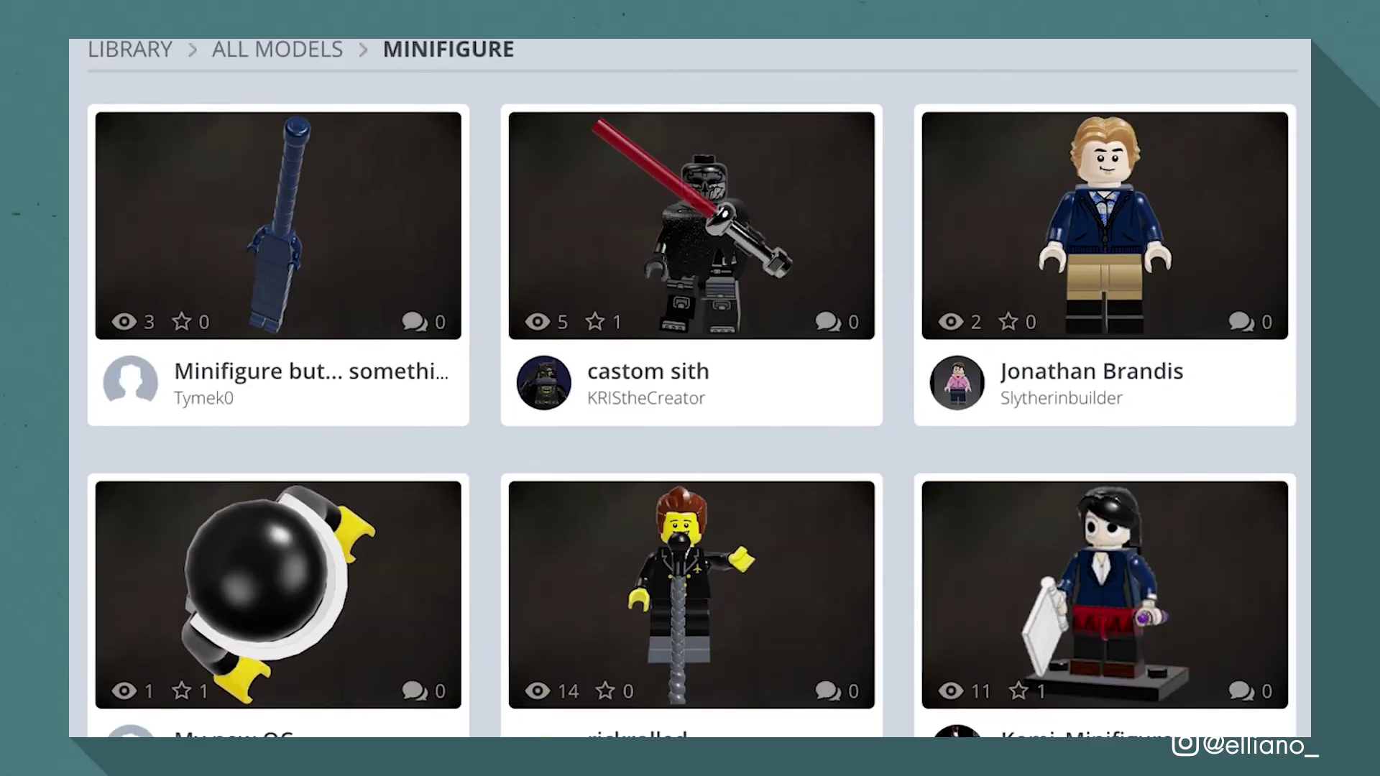
scroll(690, 388, "down", 5)
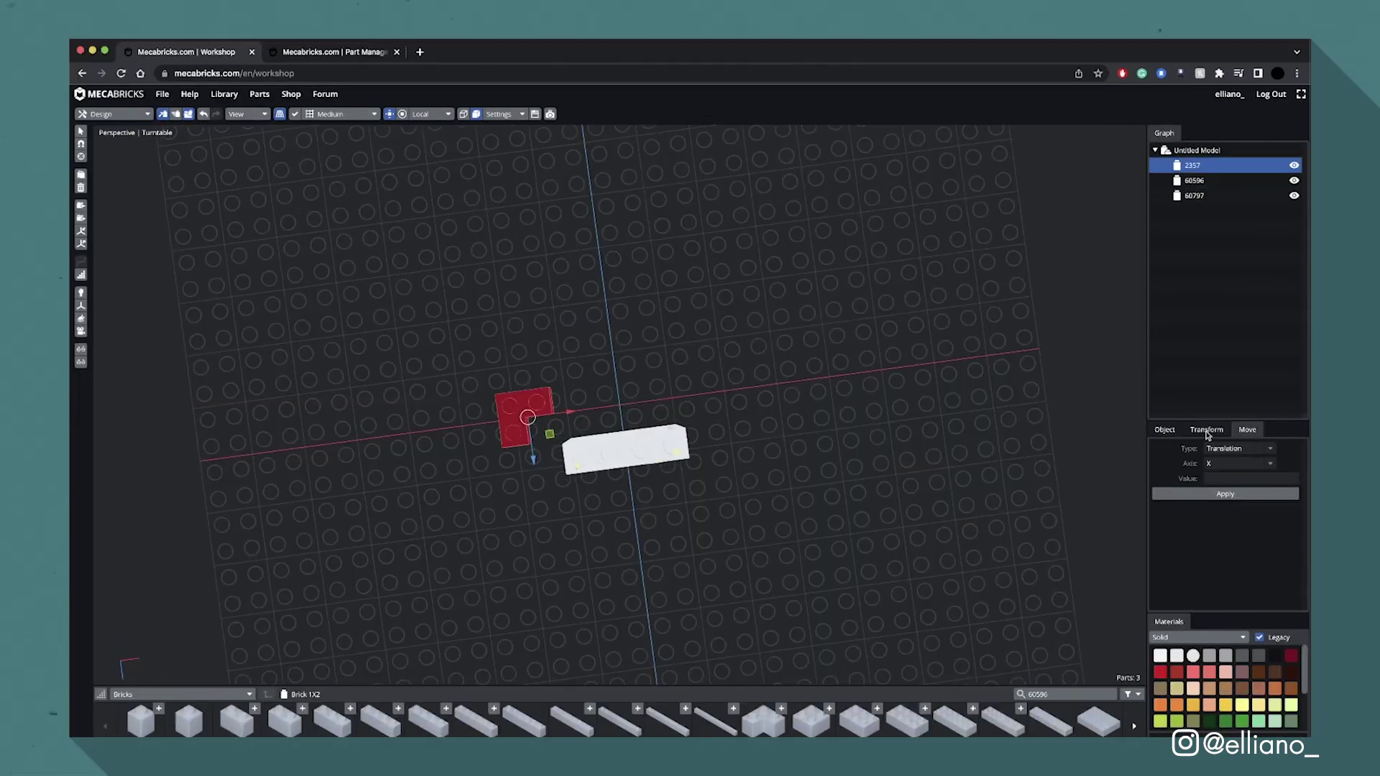
type("-90")
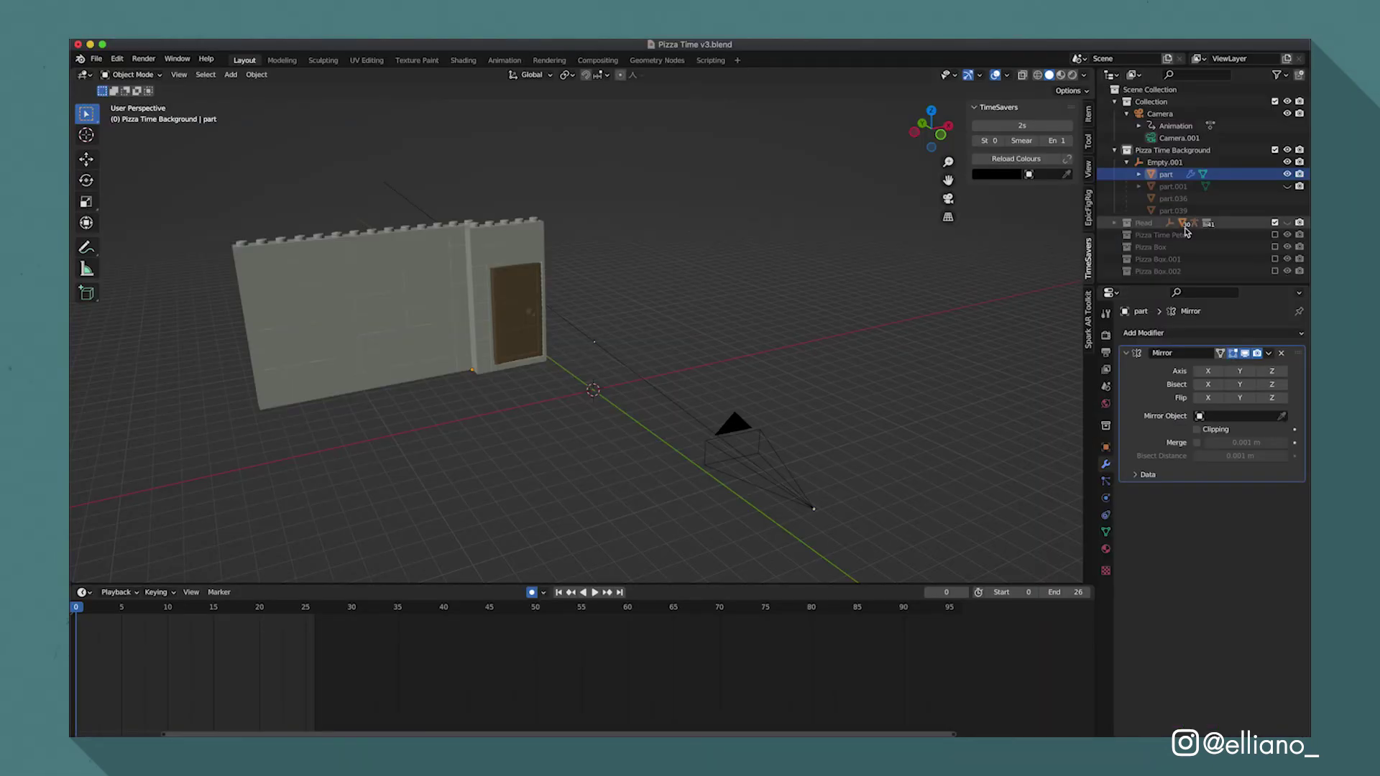
left_click(1287, 186)
scroll(739, 355, "up", 3)
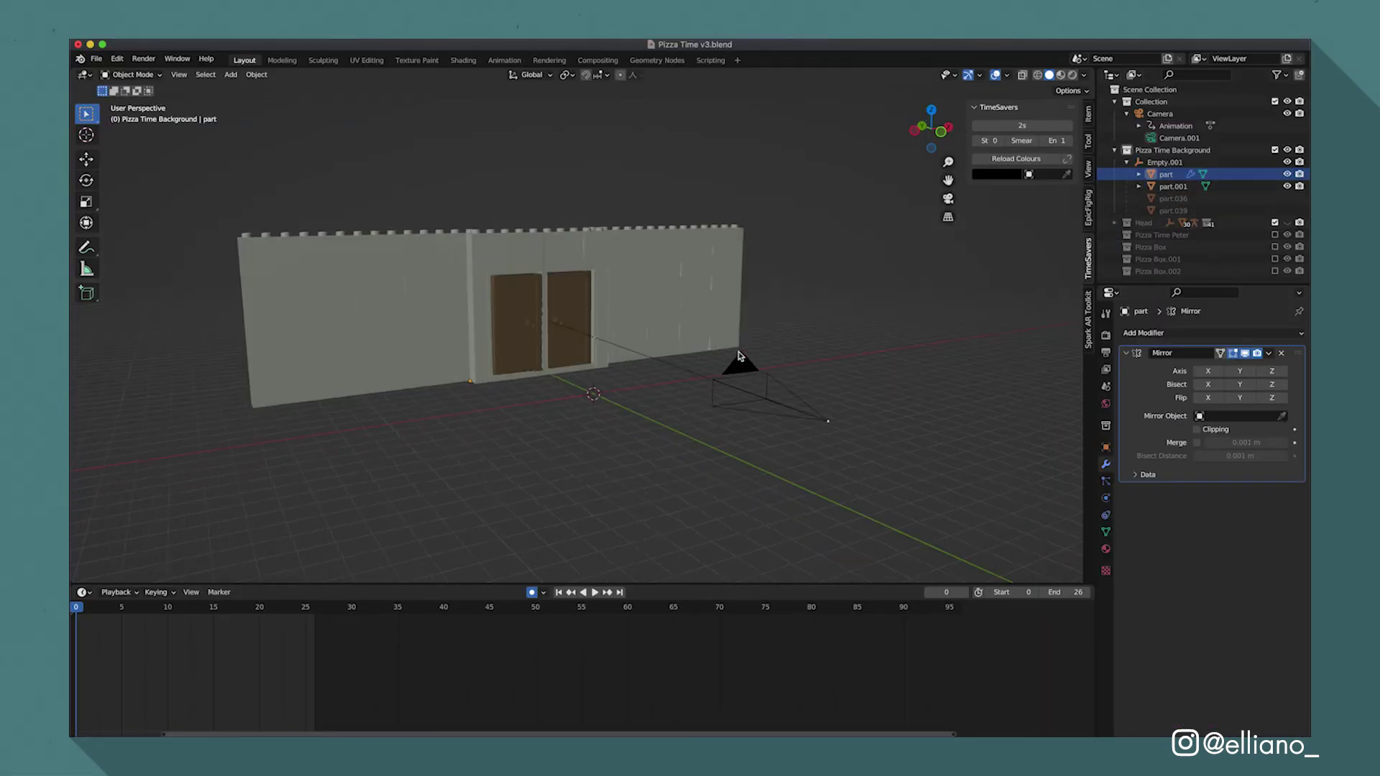
scroll(739, 355, "up", 2)
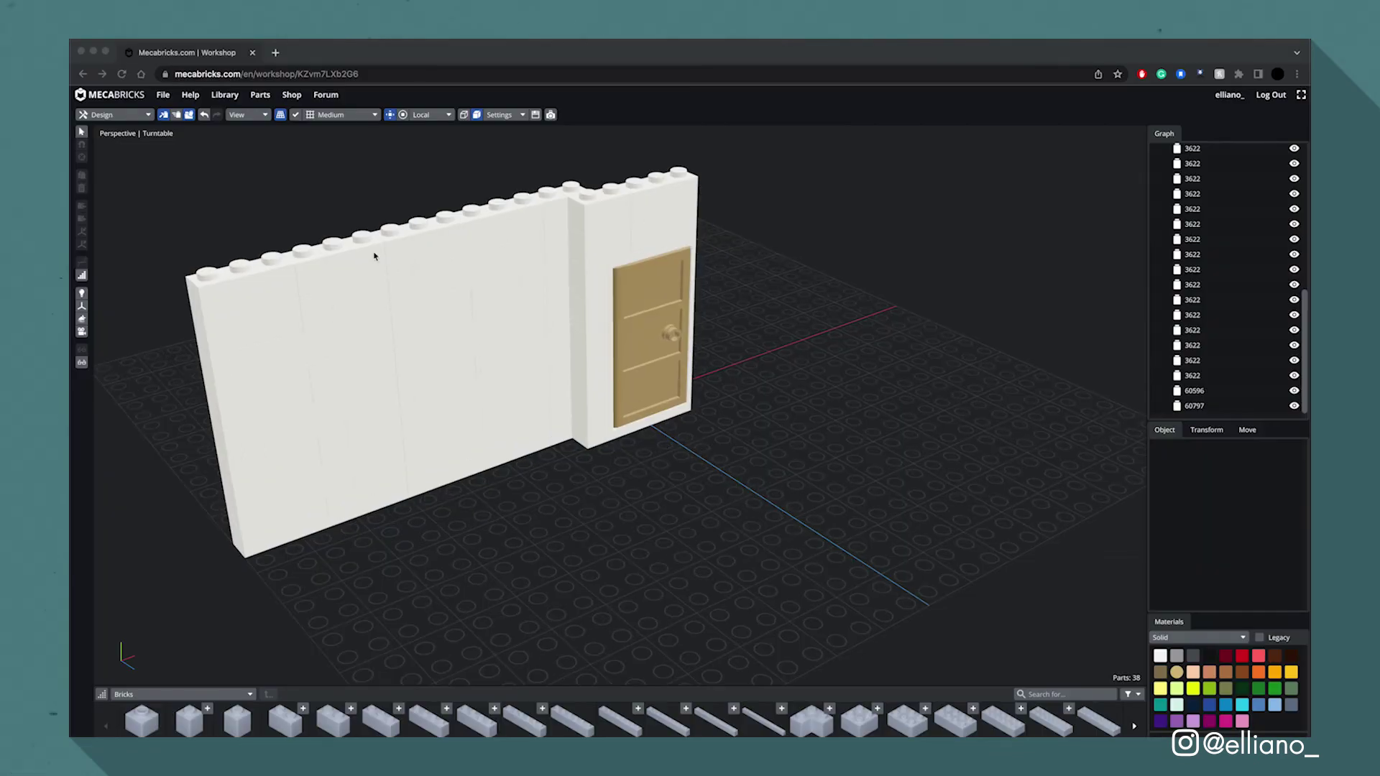
- Export the wall, enable the Mecabricks brick add-on in Blender, and import the wall
left_click(166, 97)
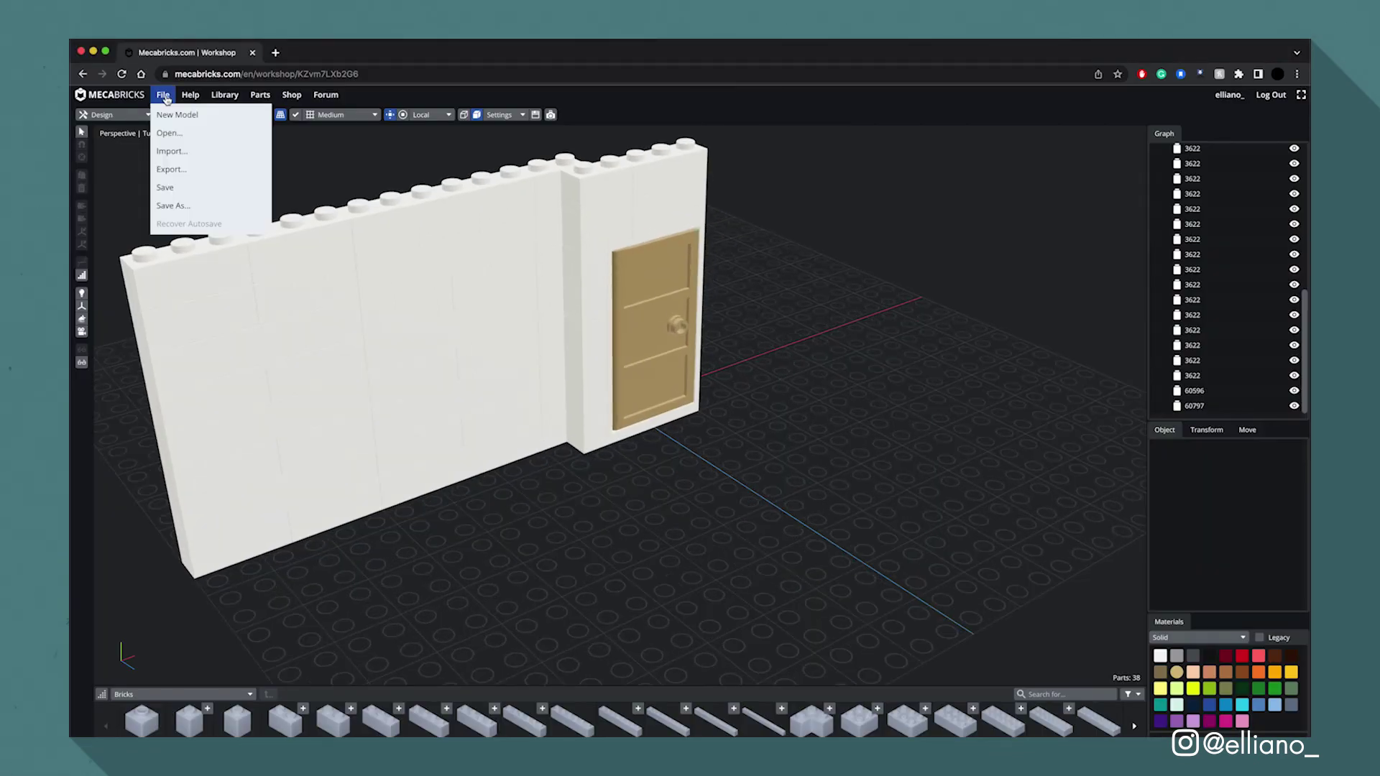
left_click(198, 173)
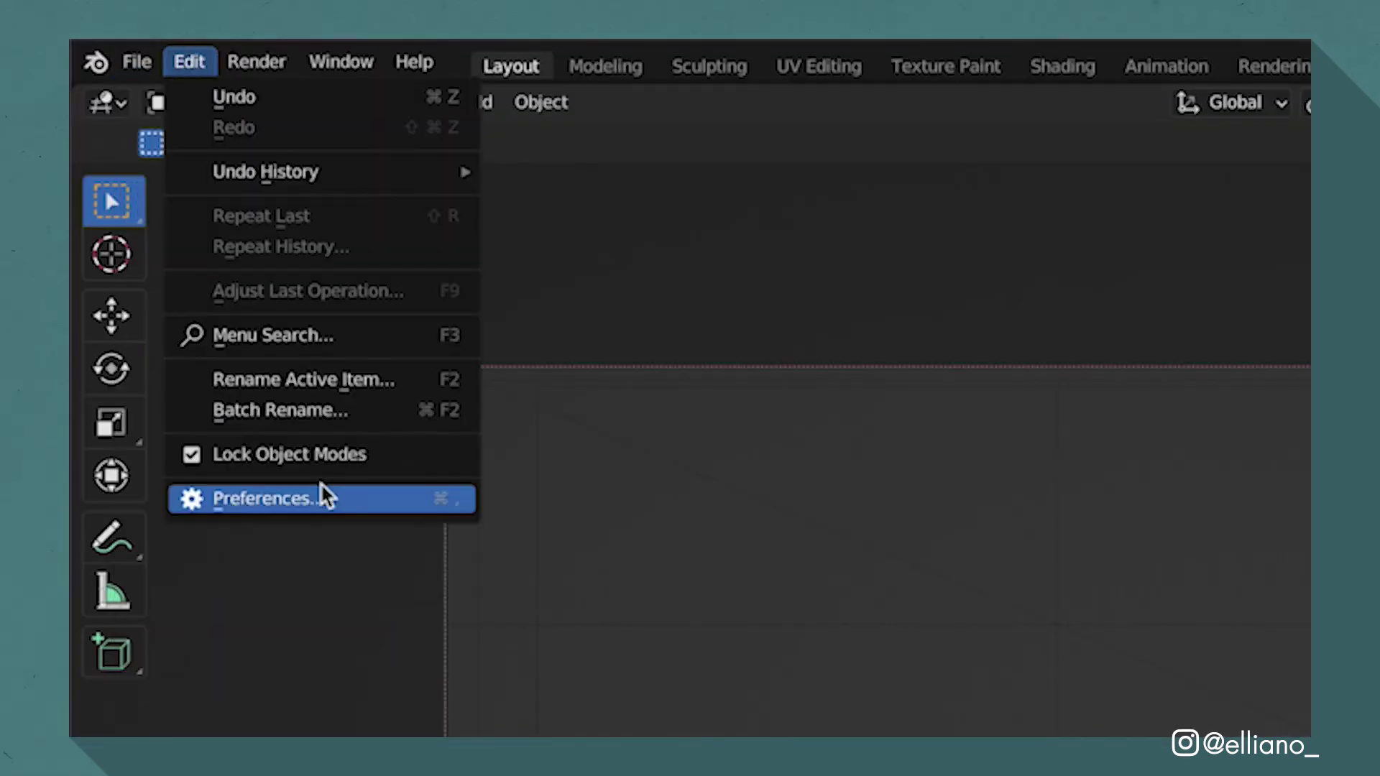
left_click(321, 493)
type("brick")
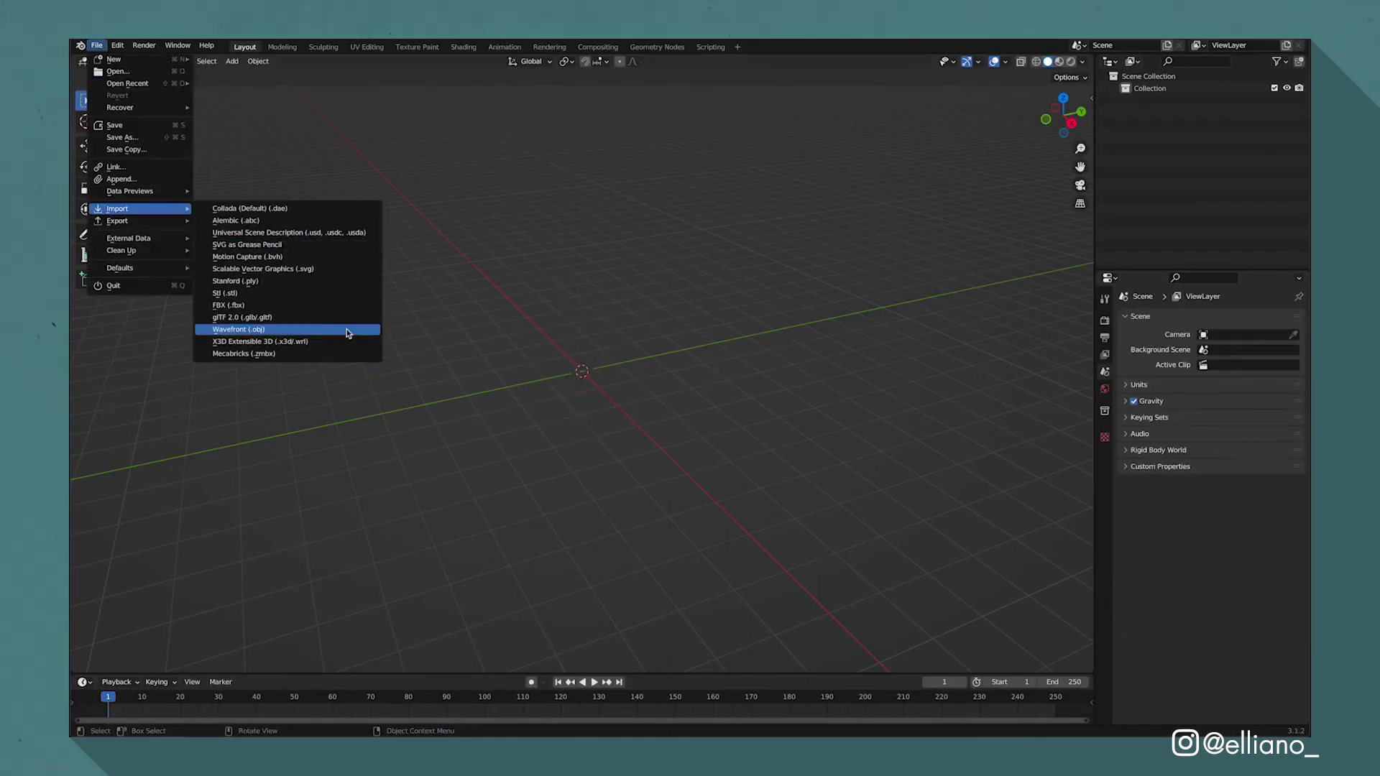
left_click(323, 326)
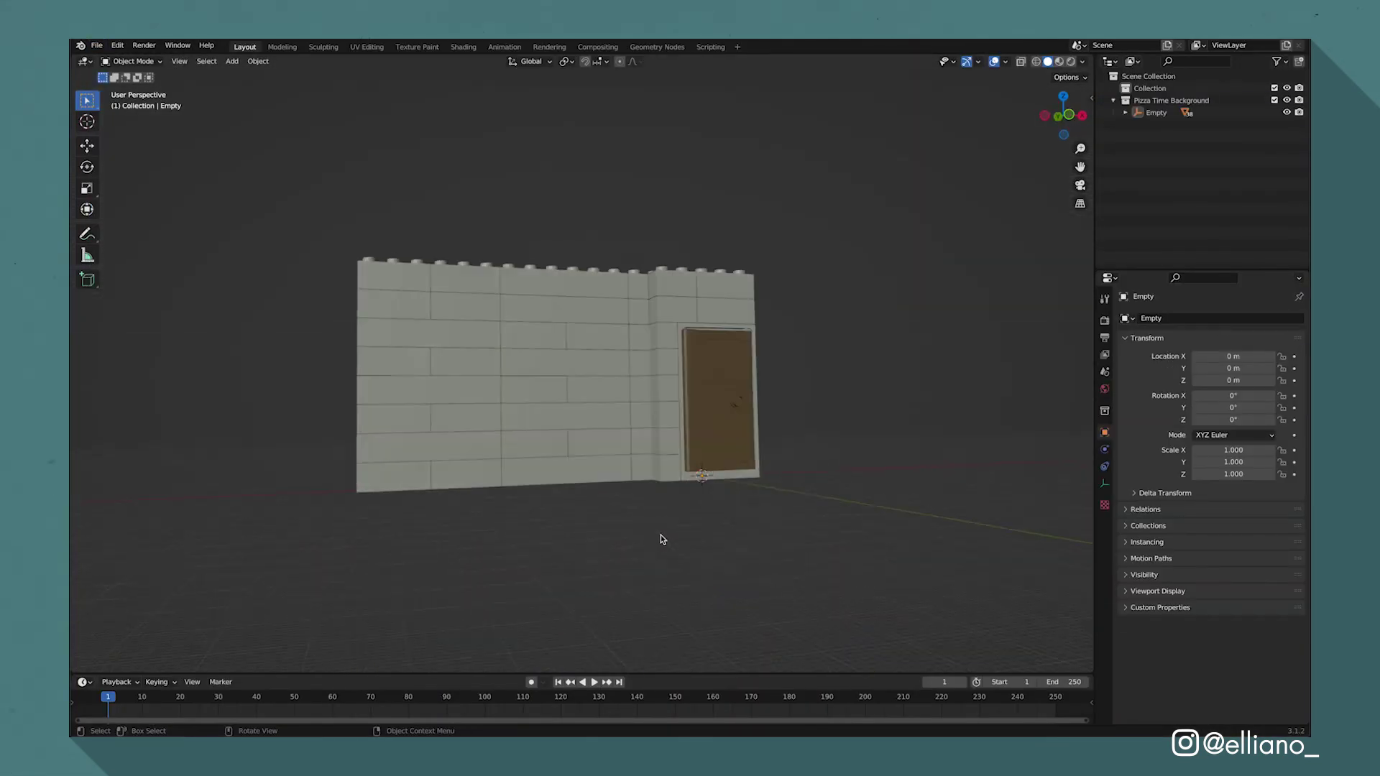
middle_click_drag(662, 539, 668, 534)
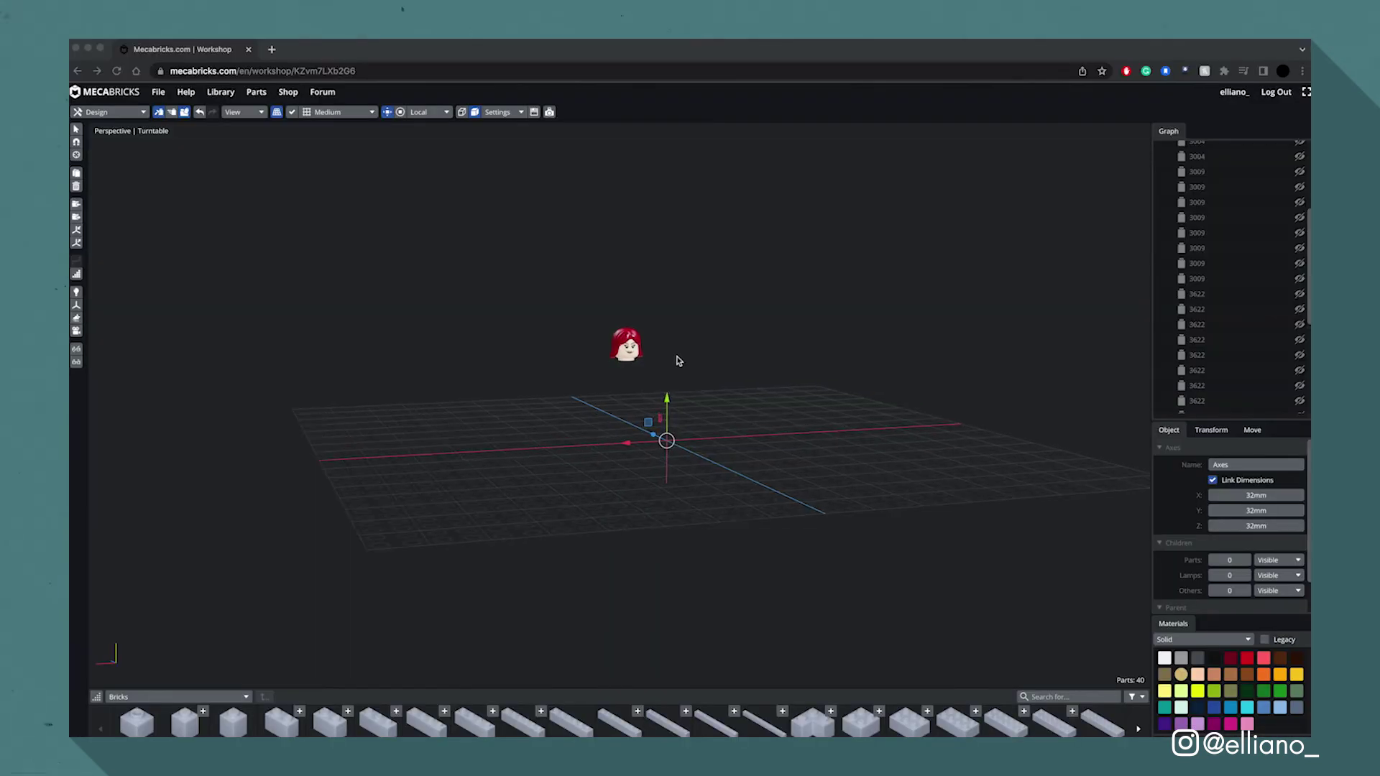
- Export the red-haired minifigure head in the Blender Add-on format
scroll(683, 353, "up", 2)
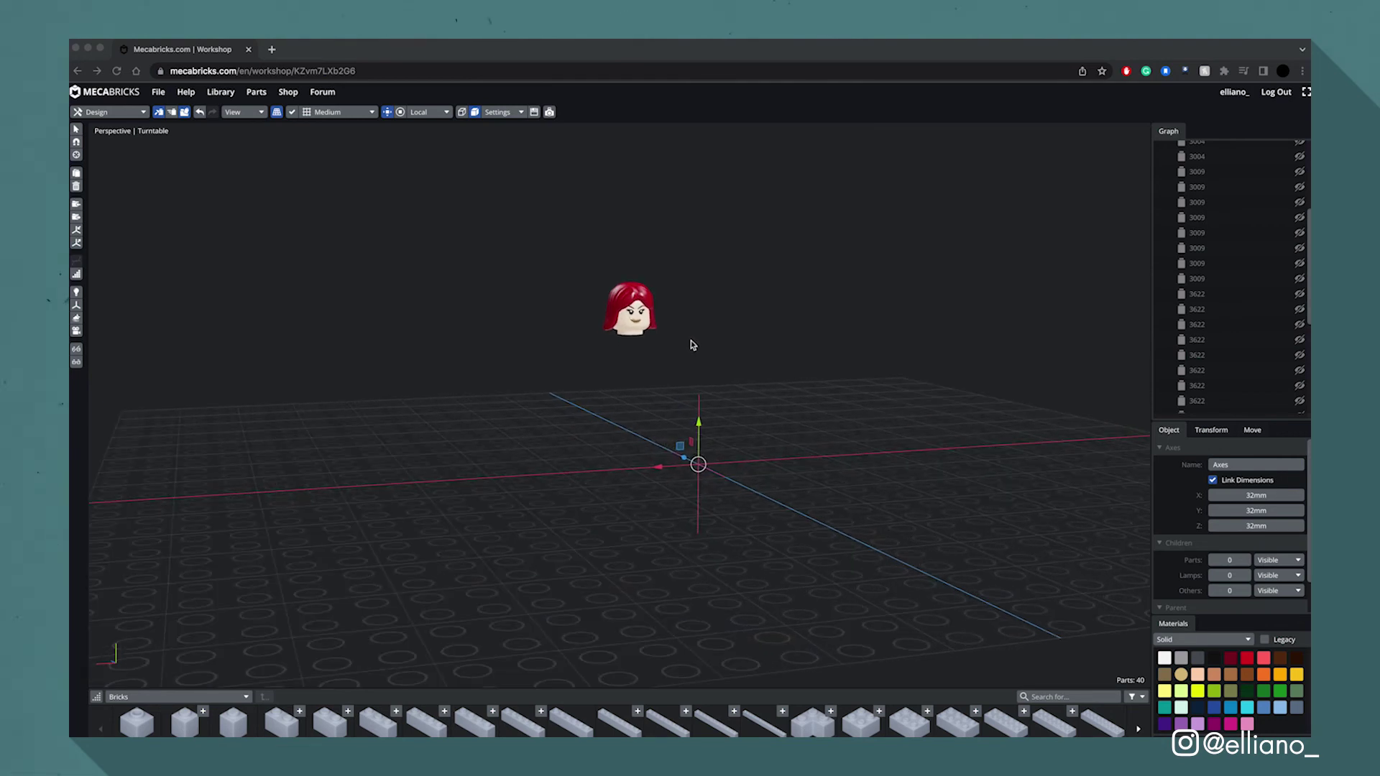
scroll(699, 346, "up", 4)
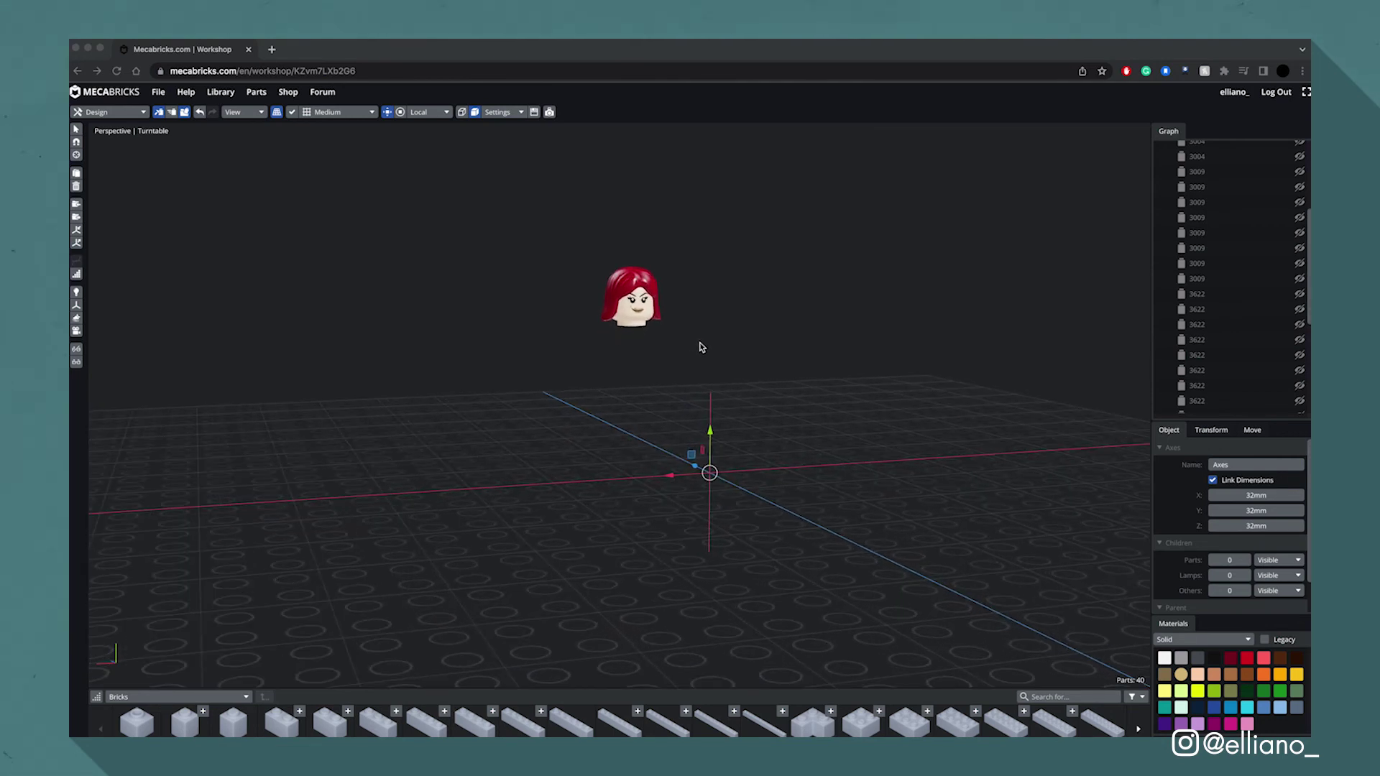
left_click_drag(702, 348, 647, 345)
left_click(158, 92)
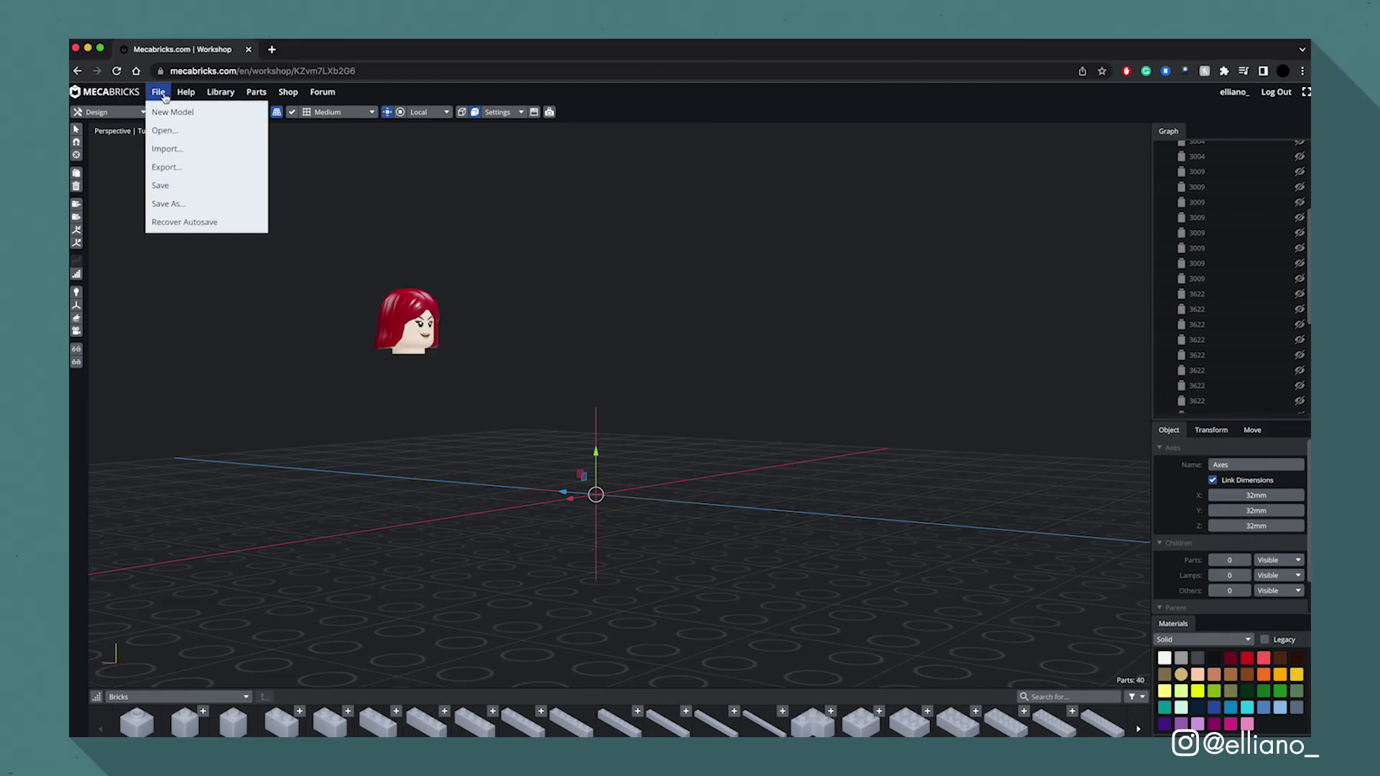
left_click(164, 167)
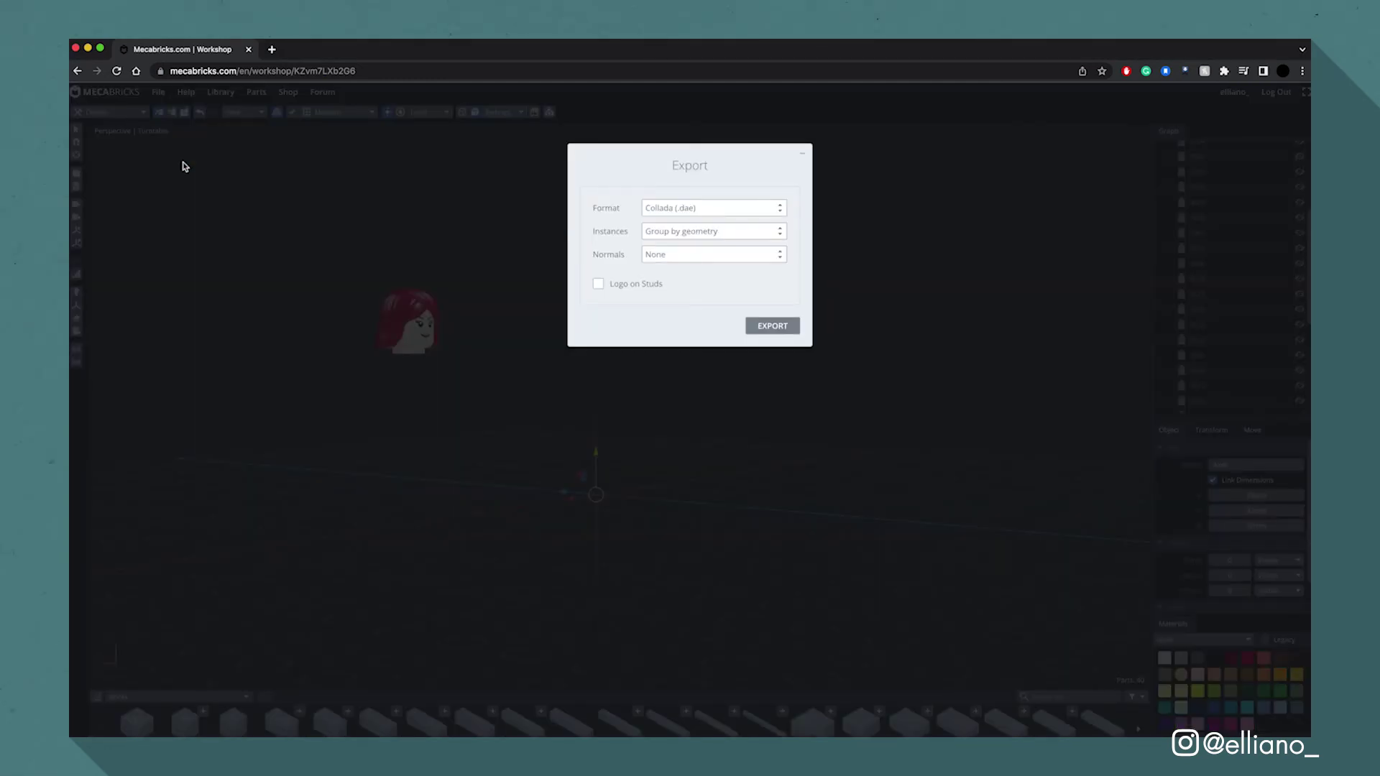
left_click(719, 197)
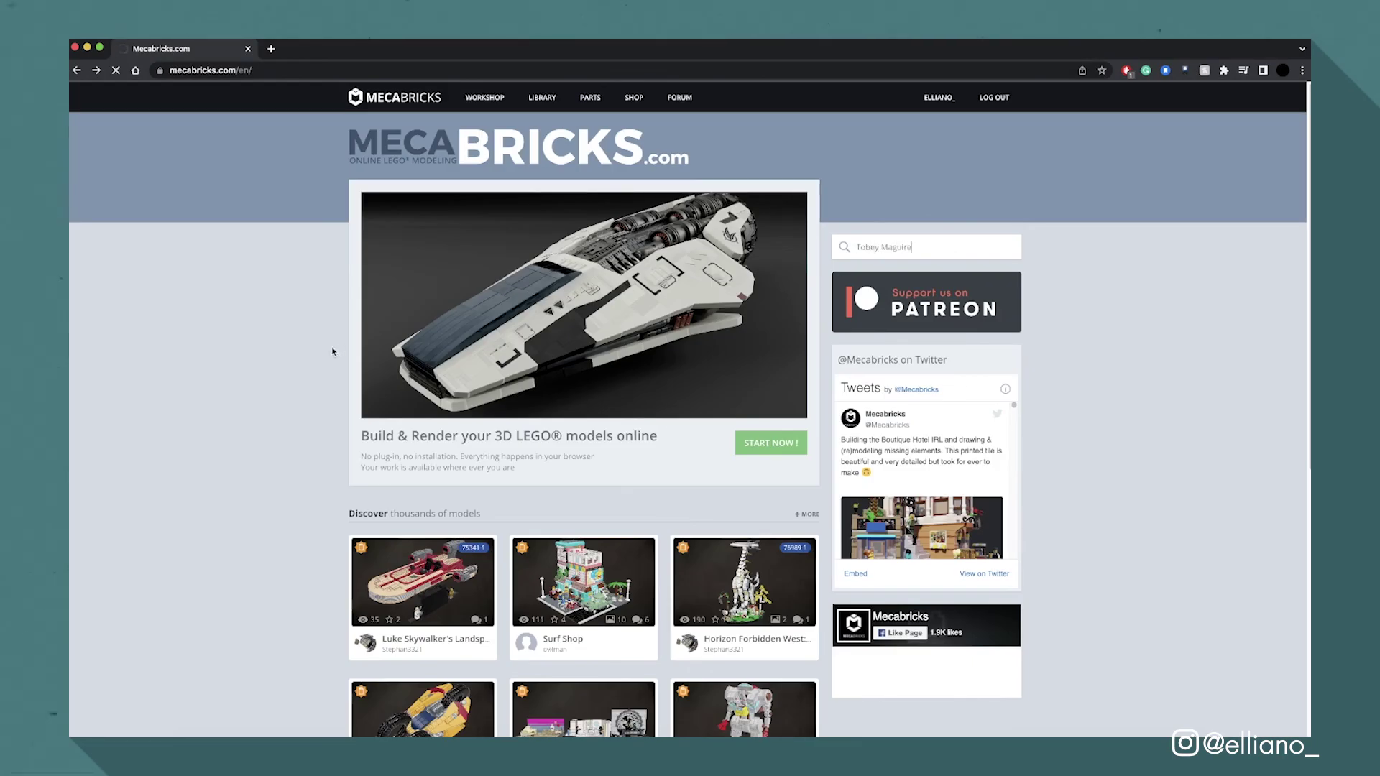
- Rotate the 2002 Peter Parker minifigure in the 3D view to see its other side
scroll(299, 533, "down", 2)
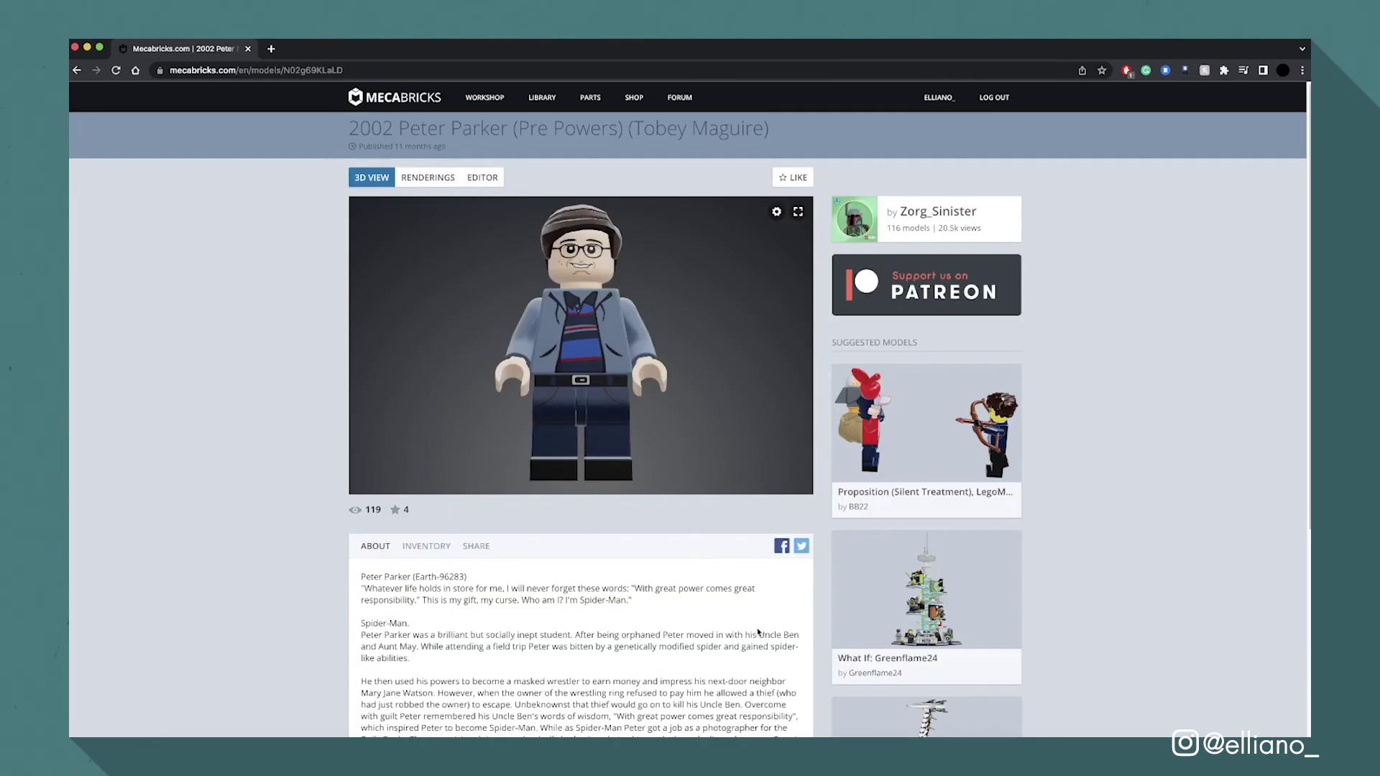
left_click_drag(667, 419, 382, 407)
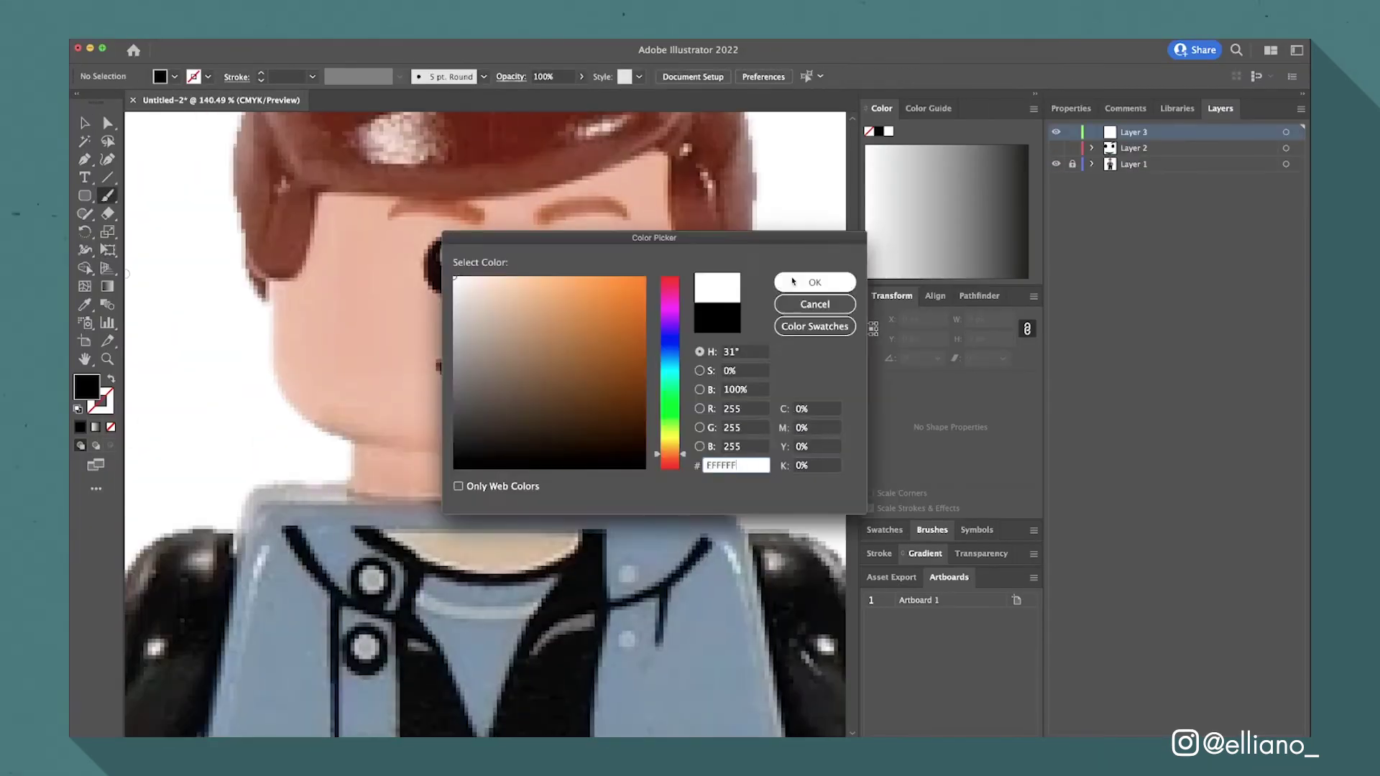
- Confirm the sampled colour and set Material #1 to Light Nougat
left_click(794, 282)
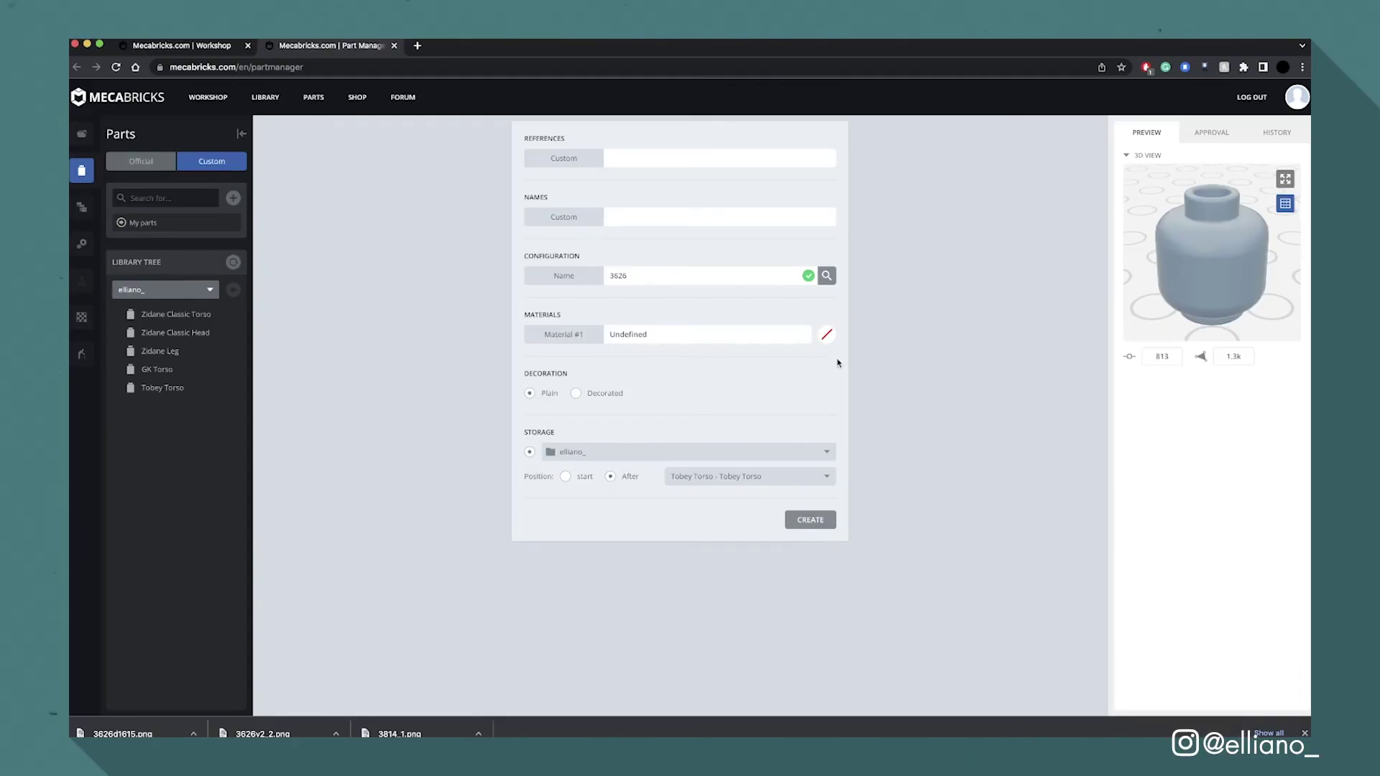
left_click(827, 334)
left_click(932, 392)
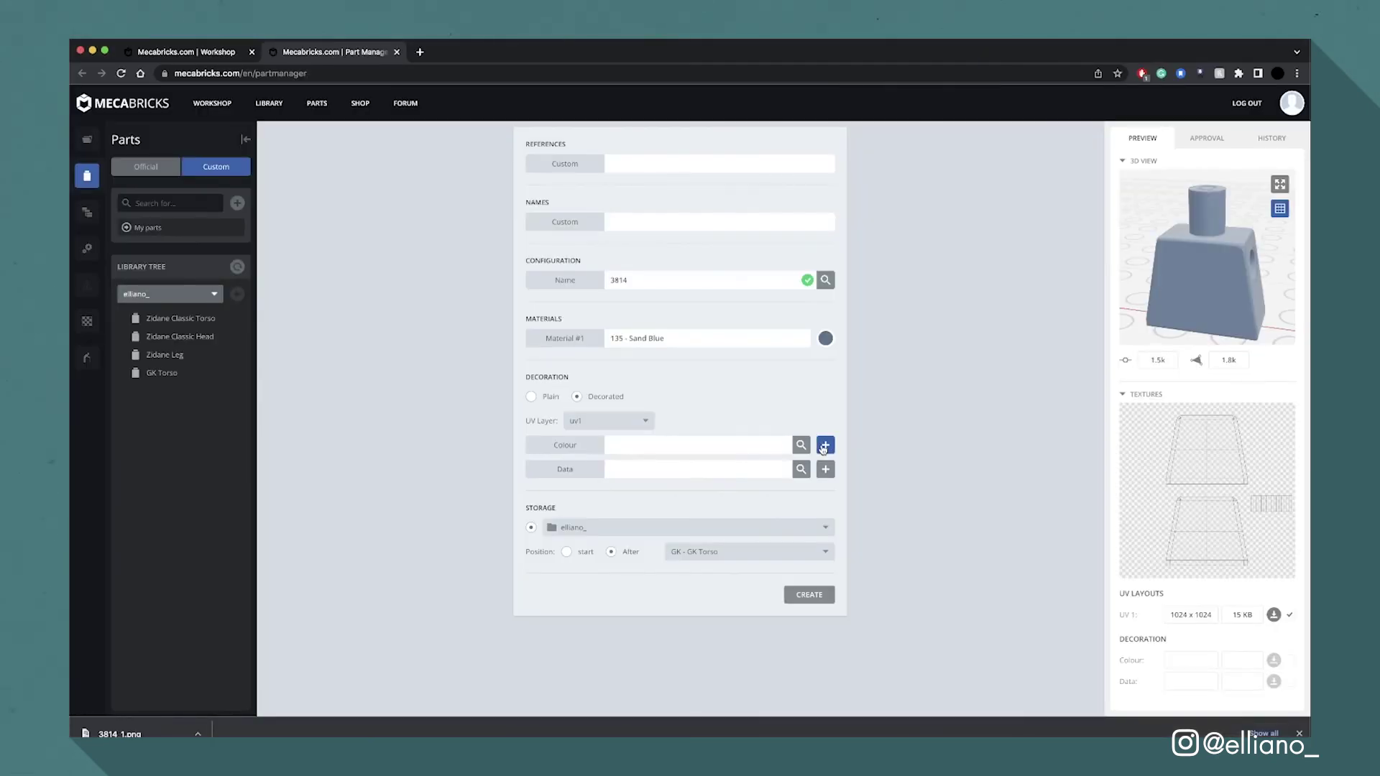
- Apply torso_photoshop_edit.png as the torso decoration and choose Collada (.dae) export format
left_click(824, 445)
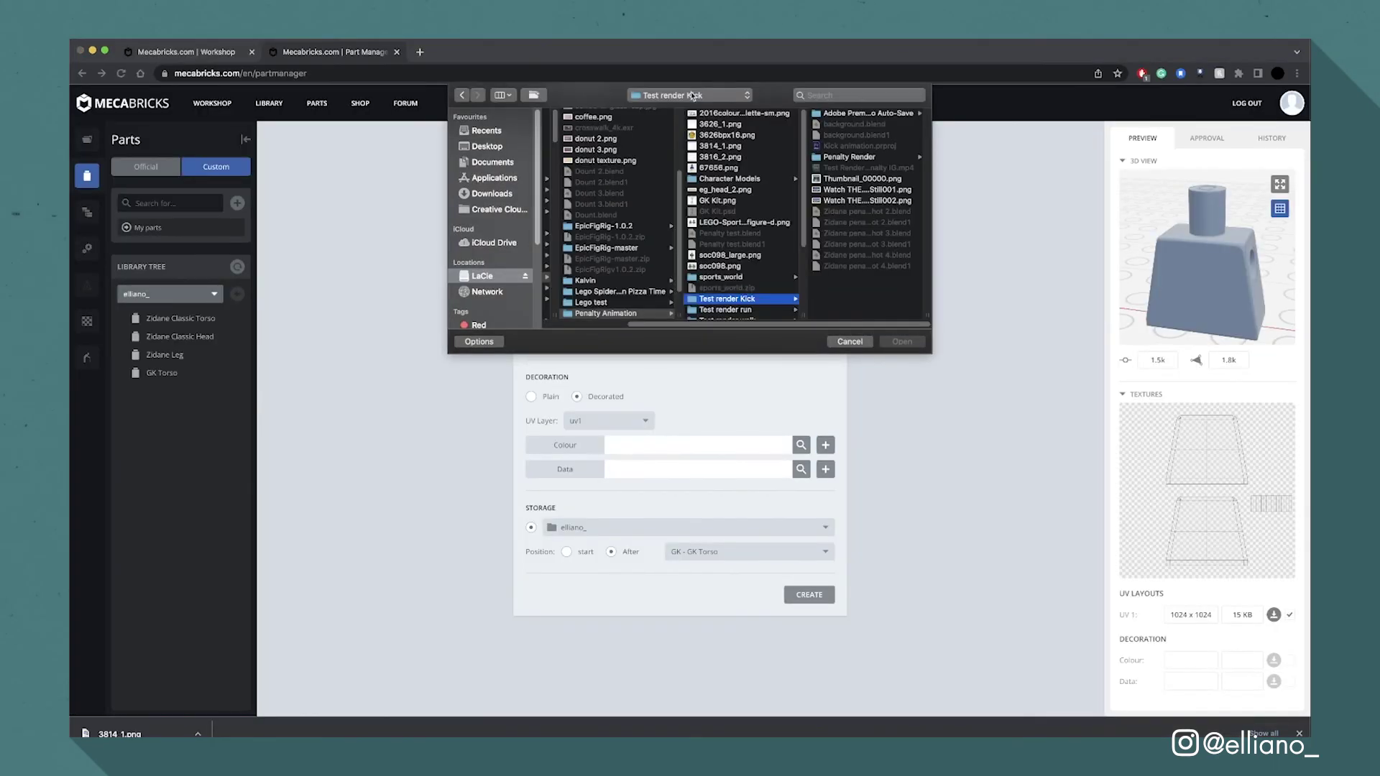
left_click(908, 348)
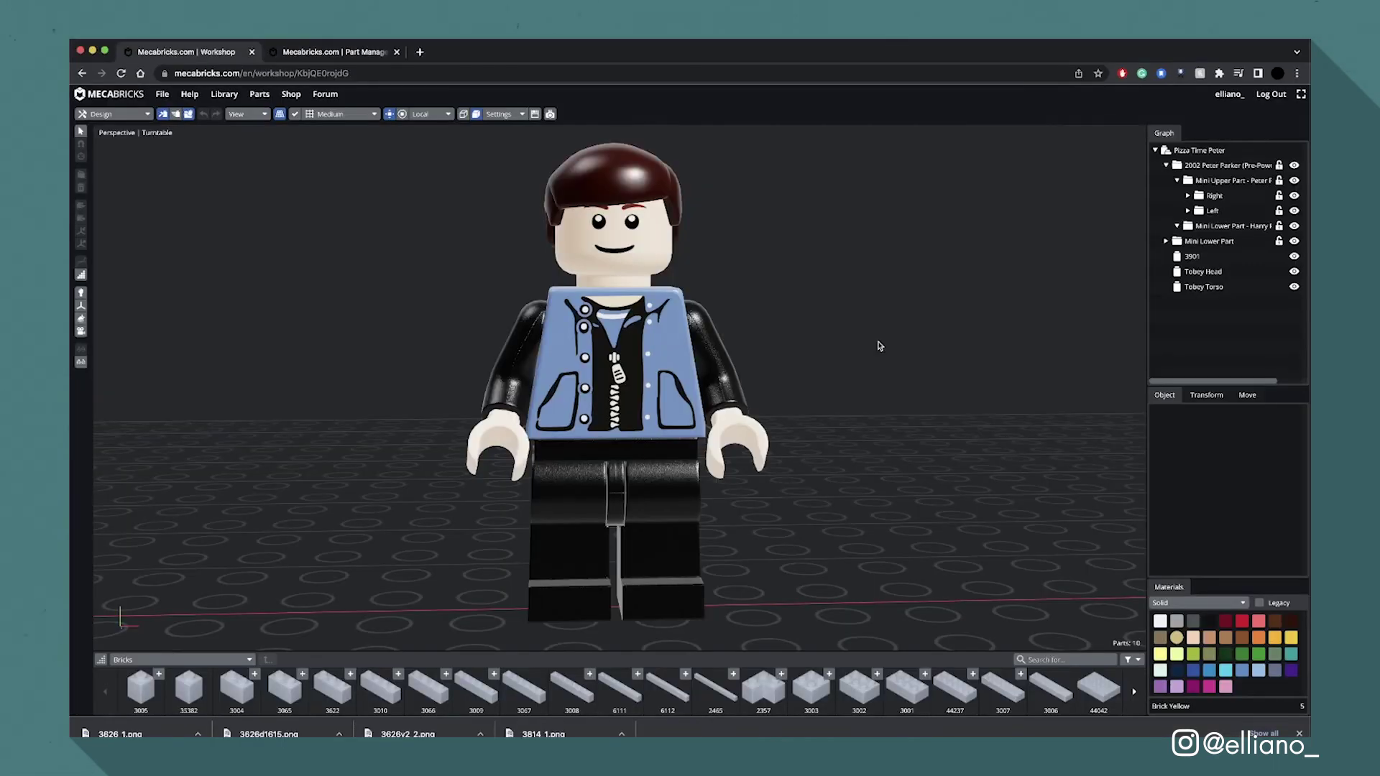
right_click_drag(878, 345, 849, 306)
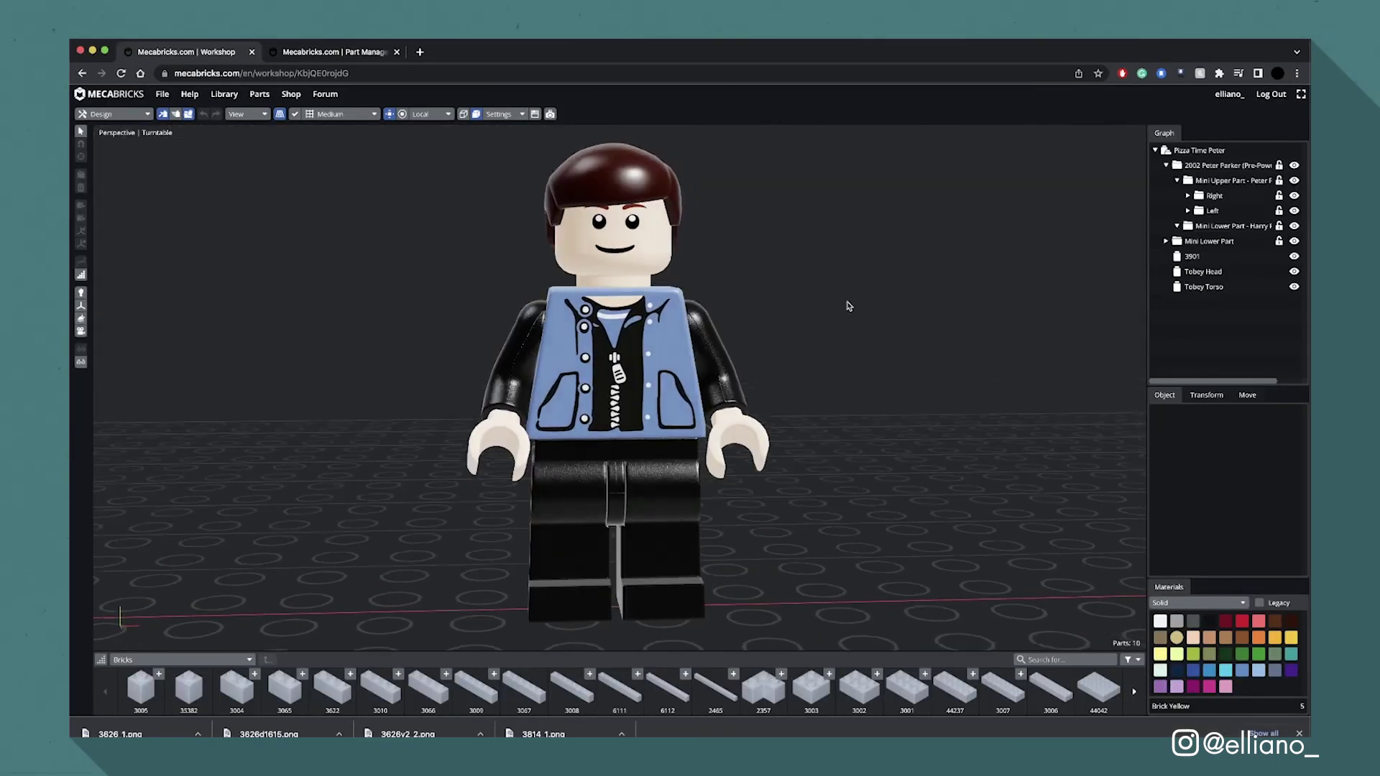
left_click(761, 209)
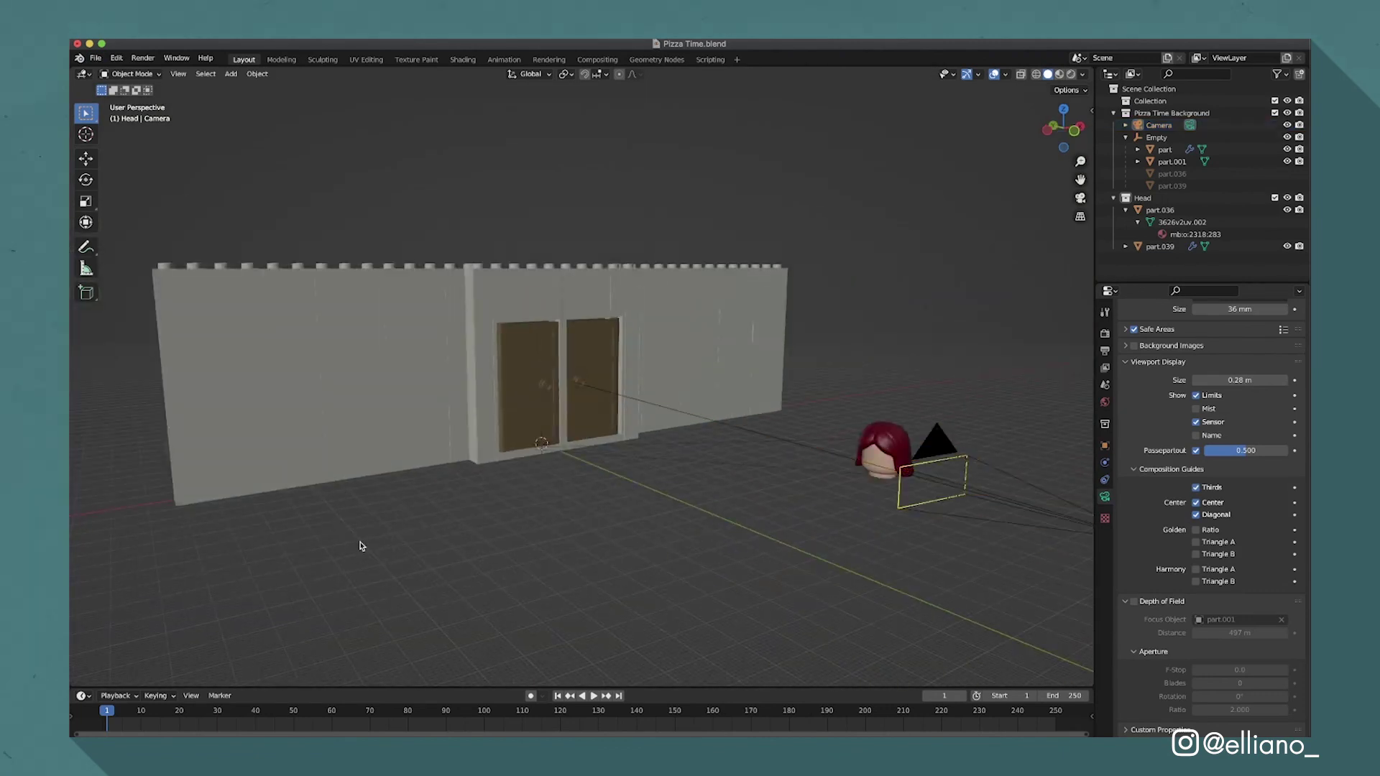
- Import the Peter minifigure, exclude its collection, move the wall set aside, and show the rig panel
left_click(95, 57)
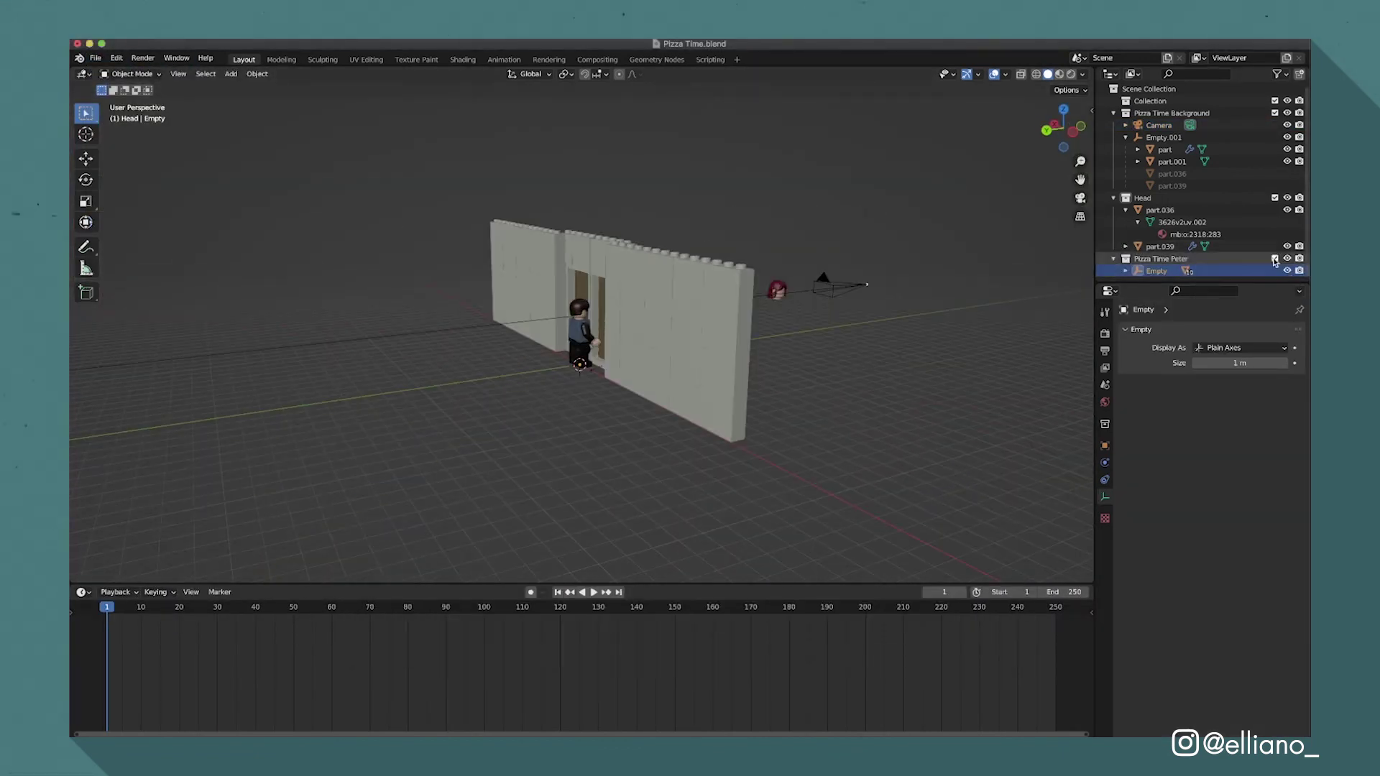
left_click(1274, 259)
left_click(780, 347)
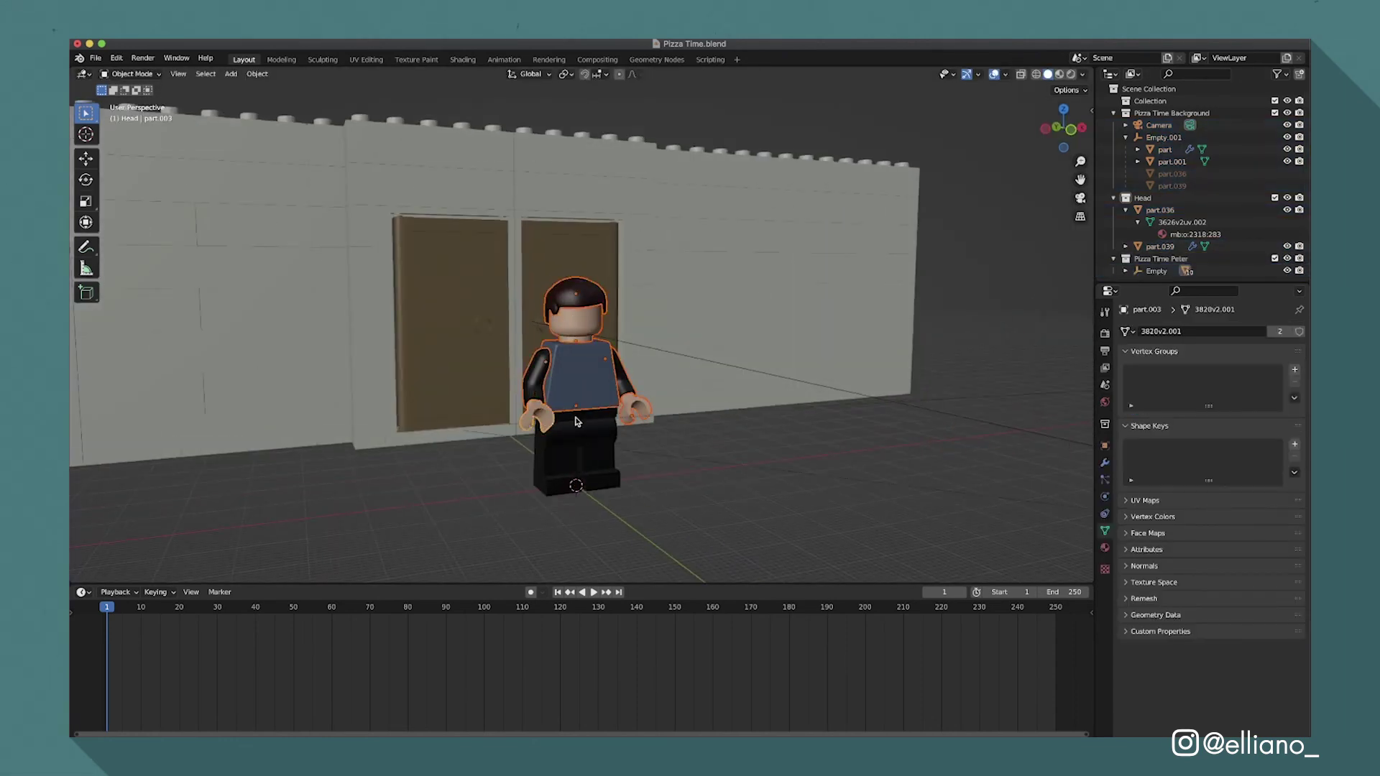
left_click(575, 421)
key("n")
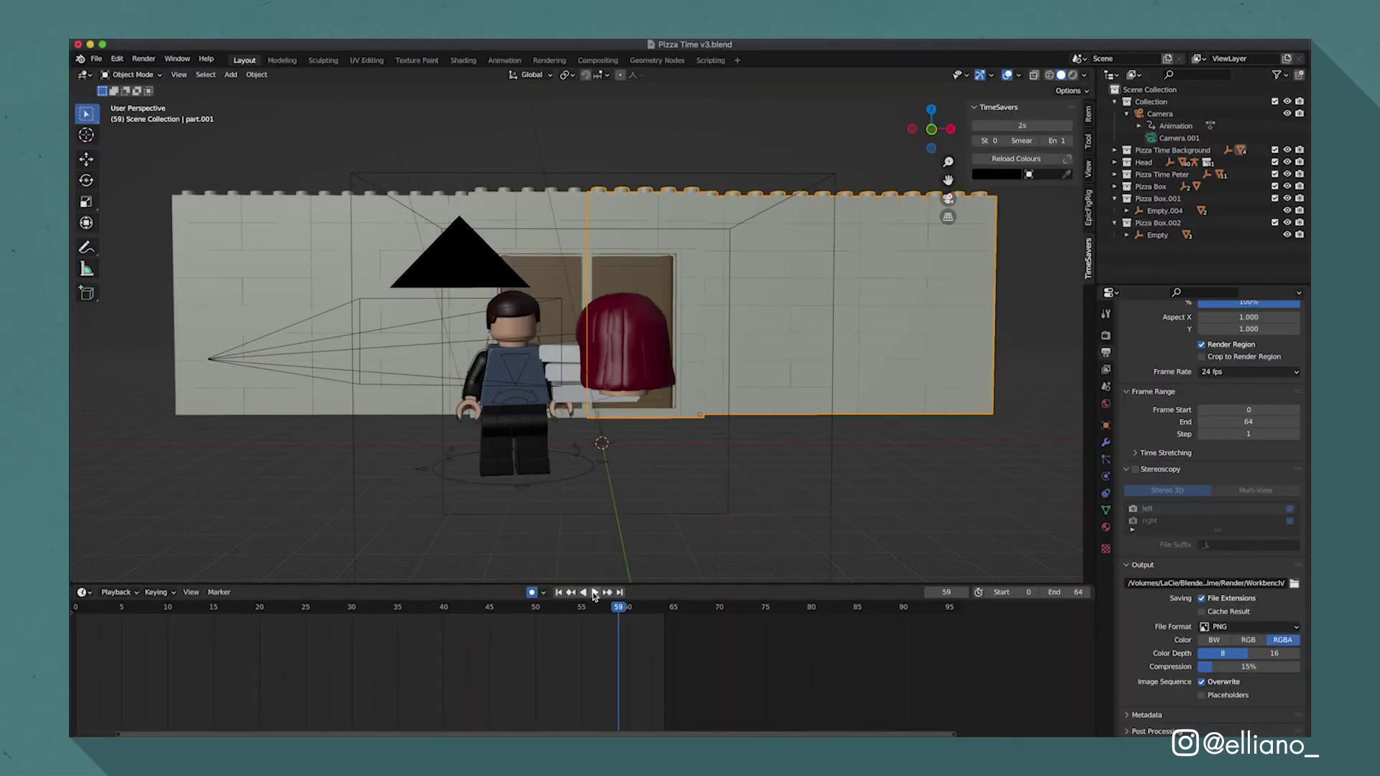
- View the scene through the camera and play the animation from the start
key("KP_0")
key("space")
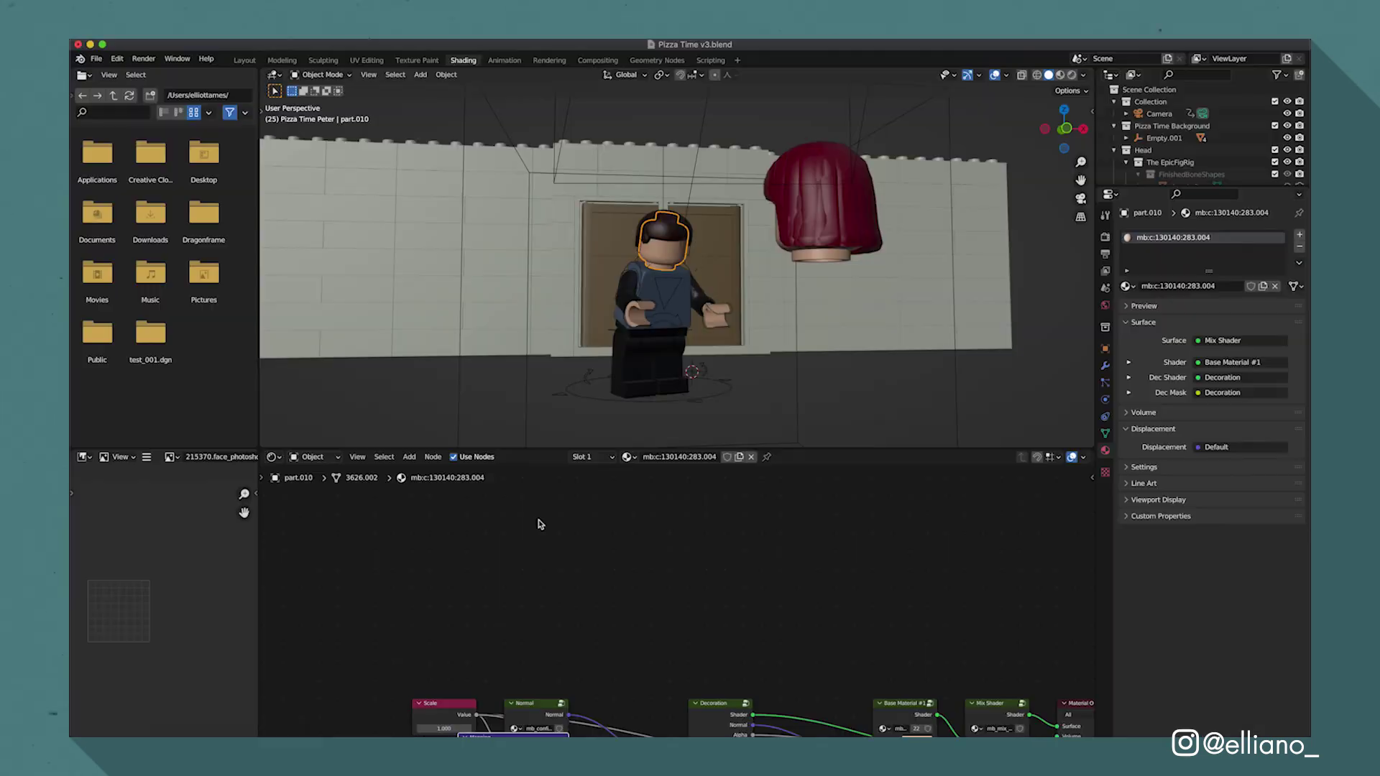
- Zoom the Shader Editor to the Texture Coordinate, Mapping and Image Texture nodes
scroll(579, 570, "down", 10)
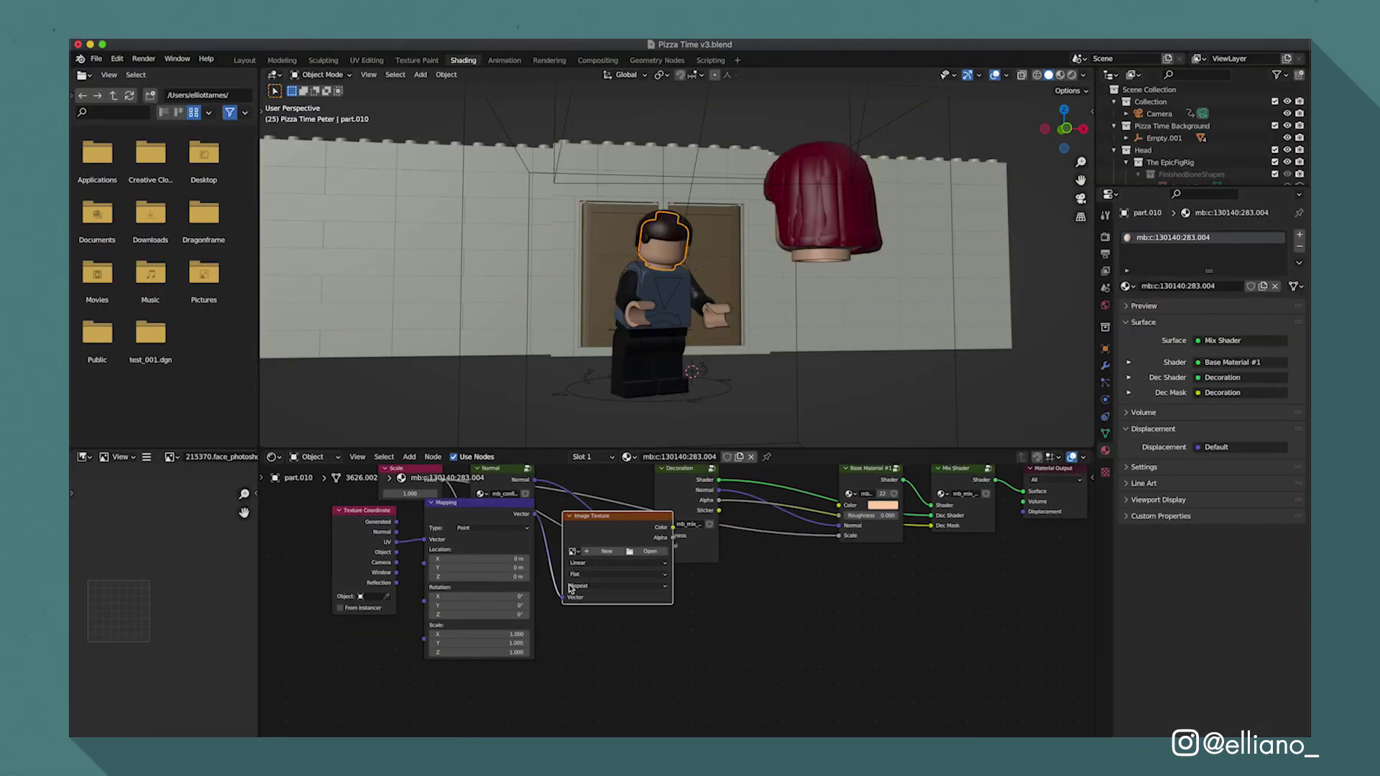
scroll(572, 588, "up", 5)
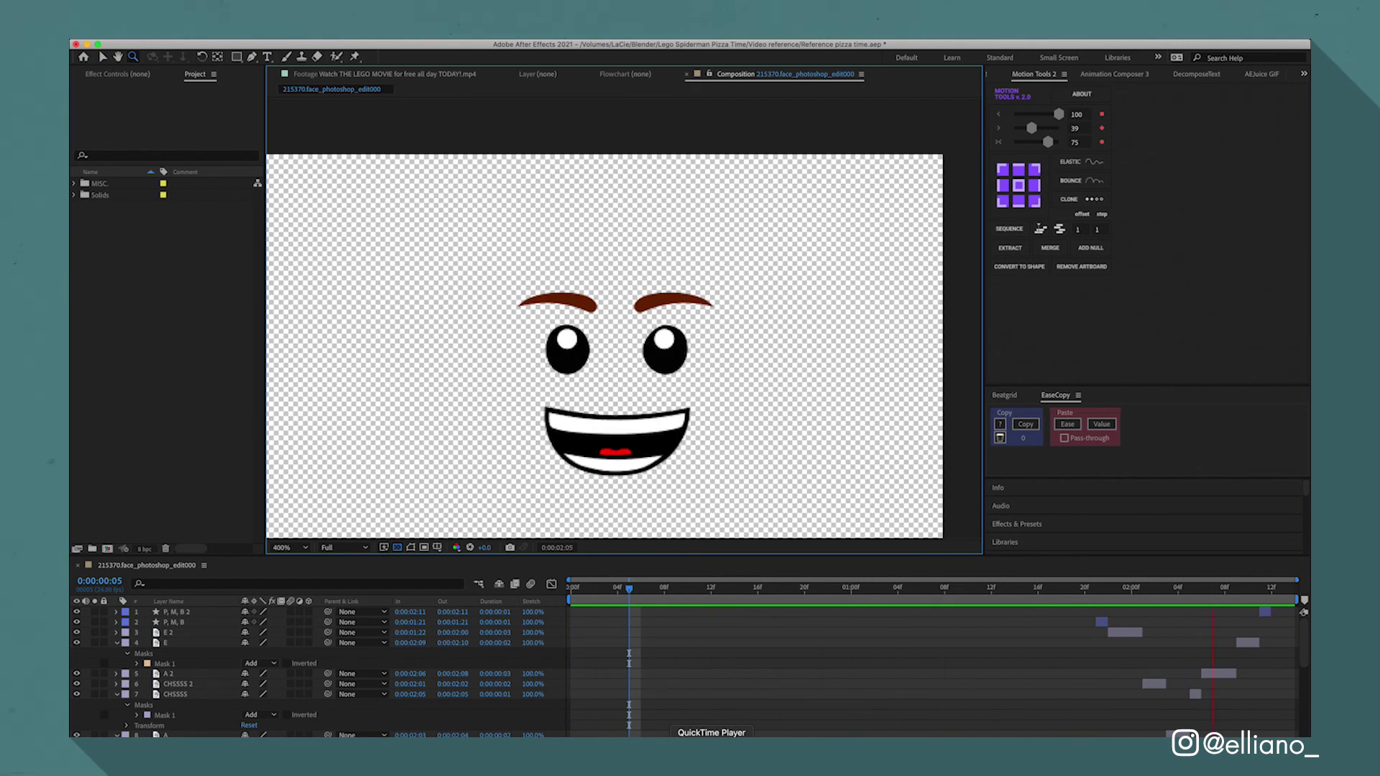
- Queue the face composition for rendering as a PNG Sequence with RGB + Alpha channels
left_click(237, 35)
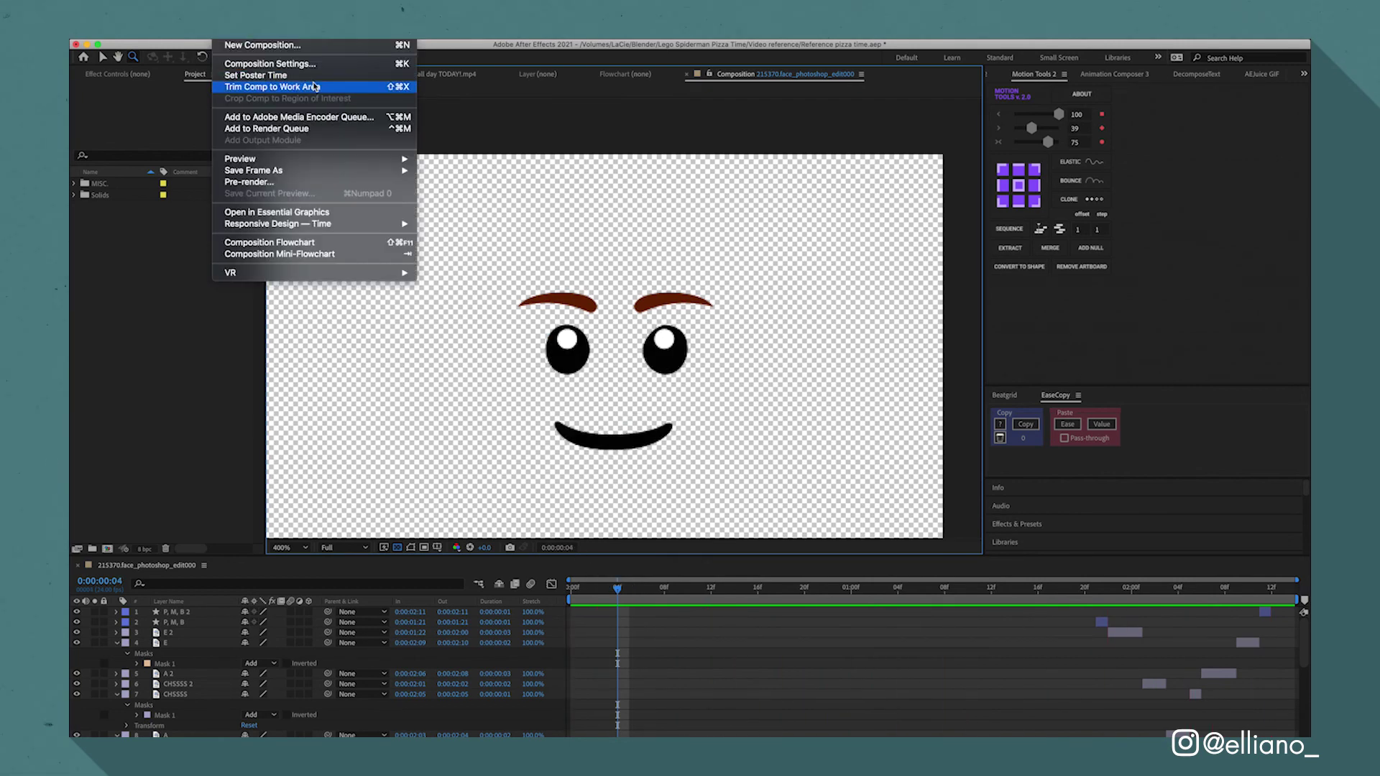
left_click(316, 129)
left_click(176, 646)
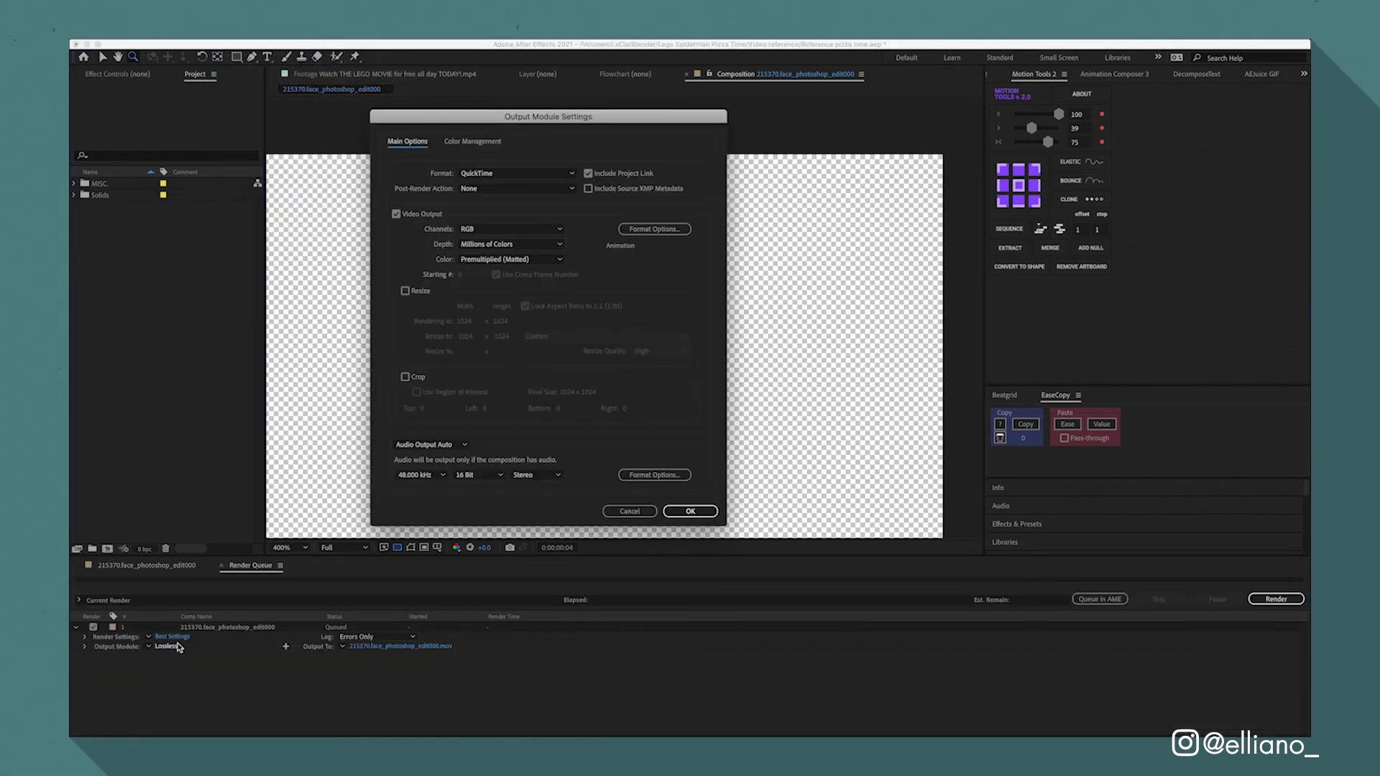
left_click(515, 176)
left_click(489, 266)
left_click(511, 229)
left_click(503, 244)
left_click(690, 511)
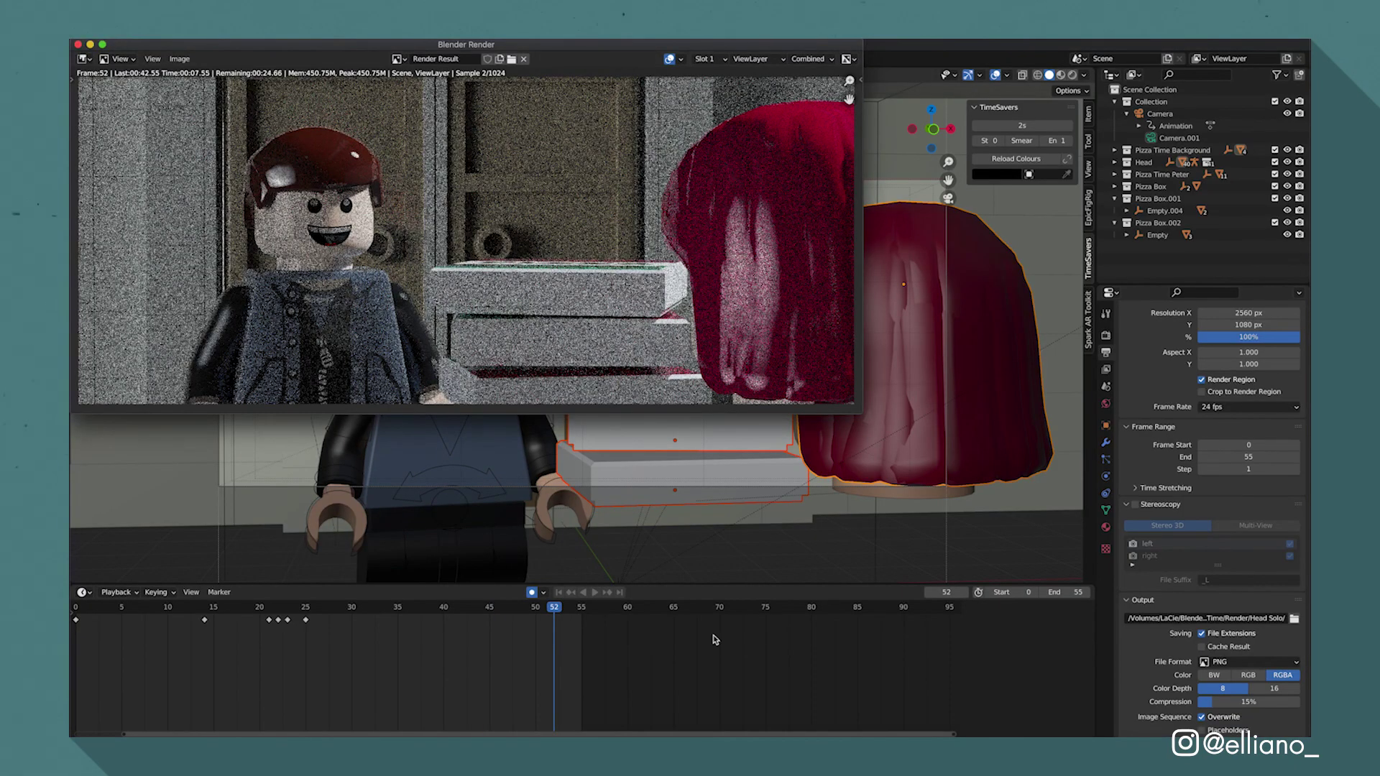
- Render the Blender animation as PNG frames and import the sequence into After Effects
left_click(715, 639)
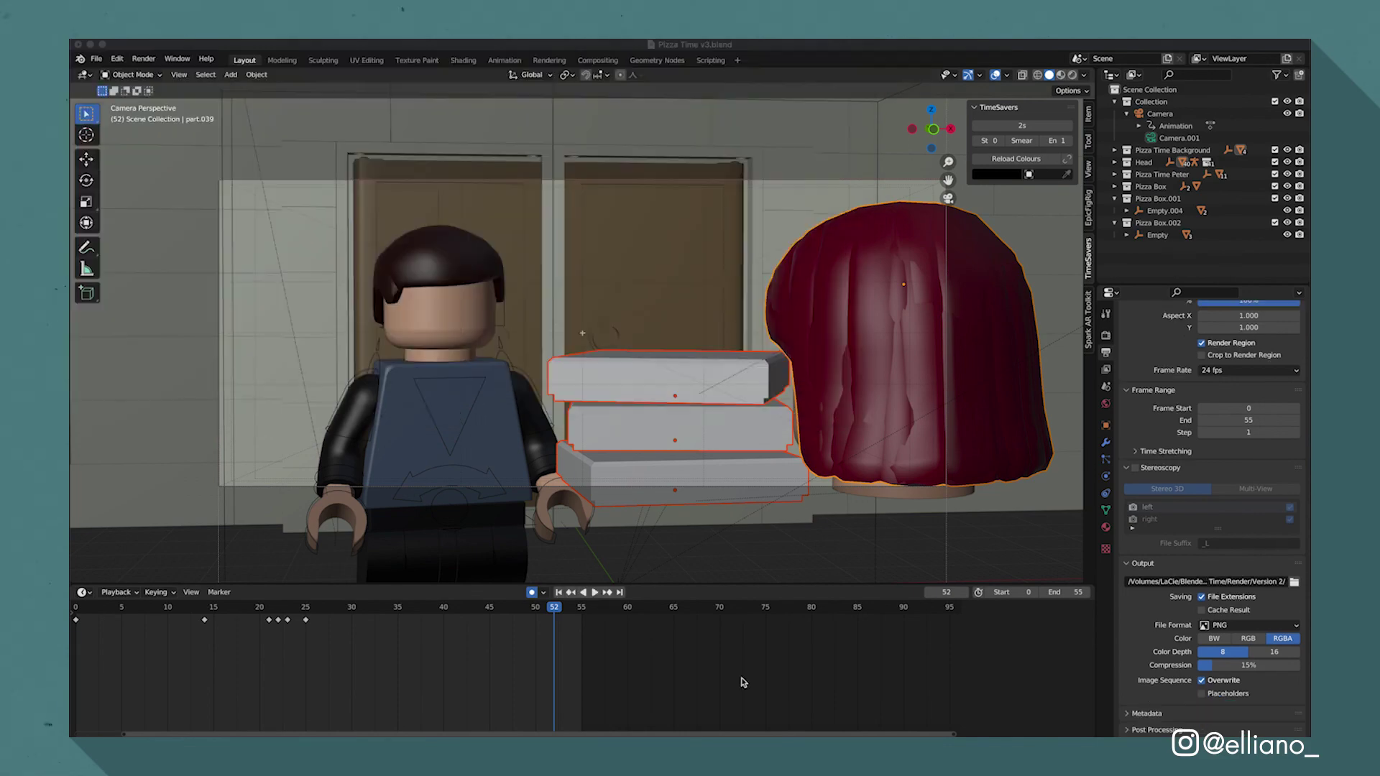
scroll(1215, 503, "down", 2)
left_click(143, 59)
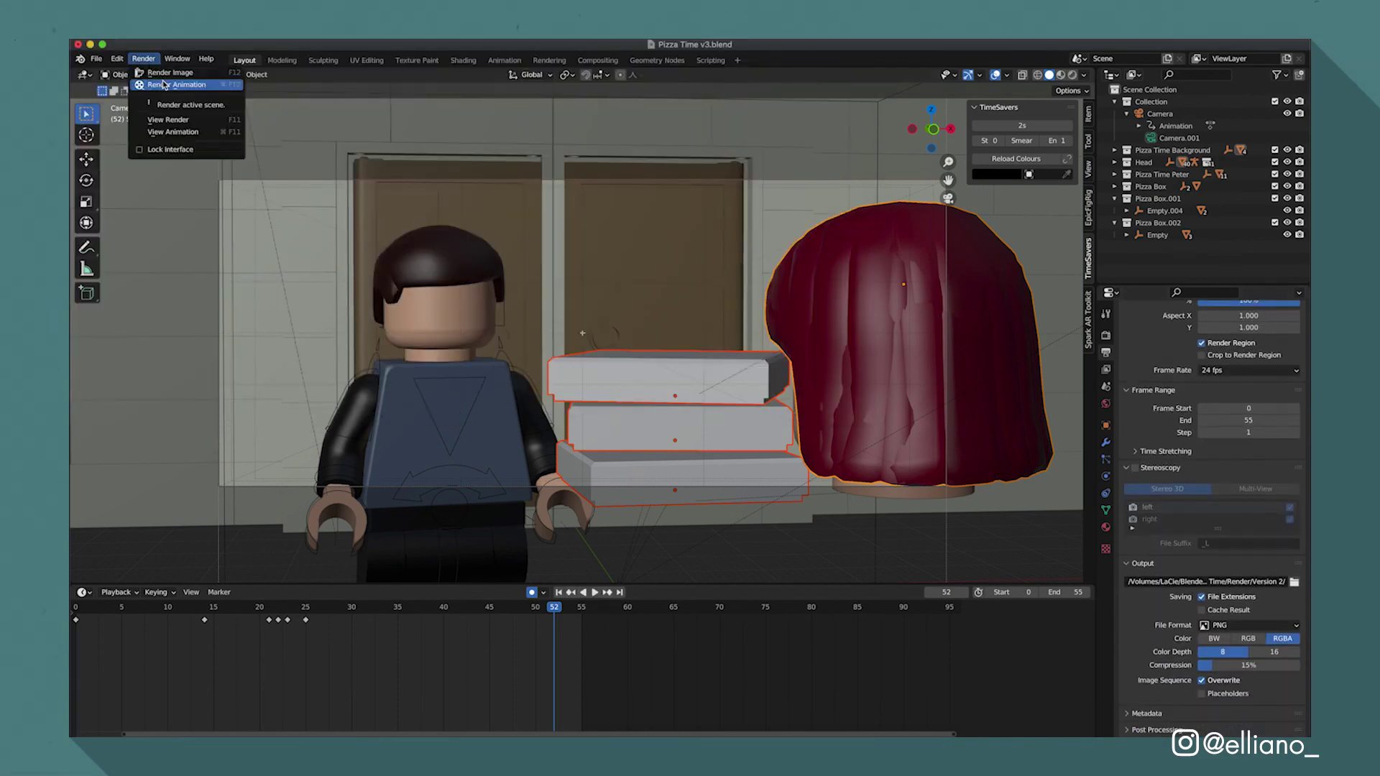
left_click(164, 85)
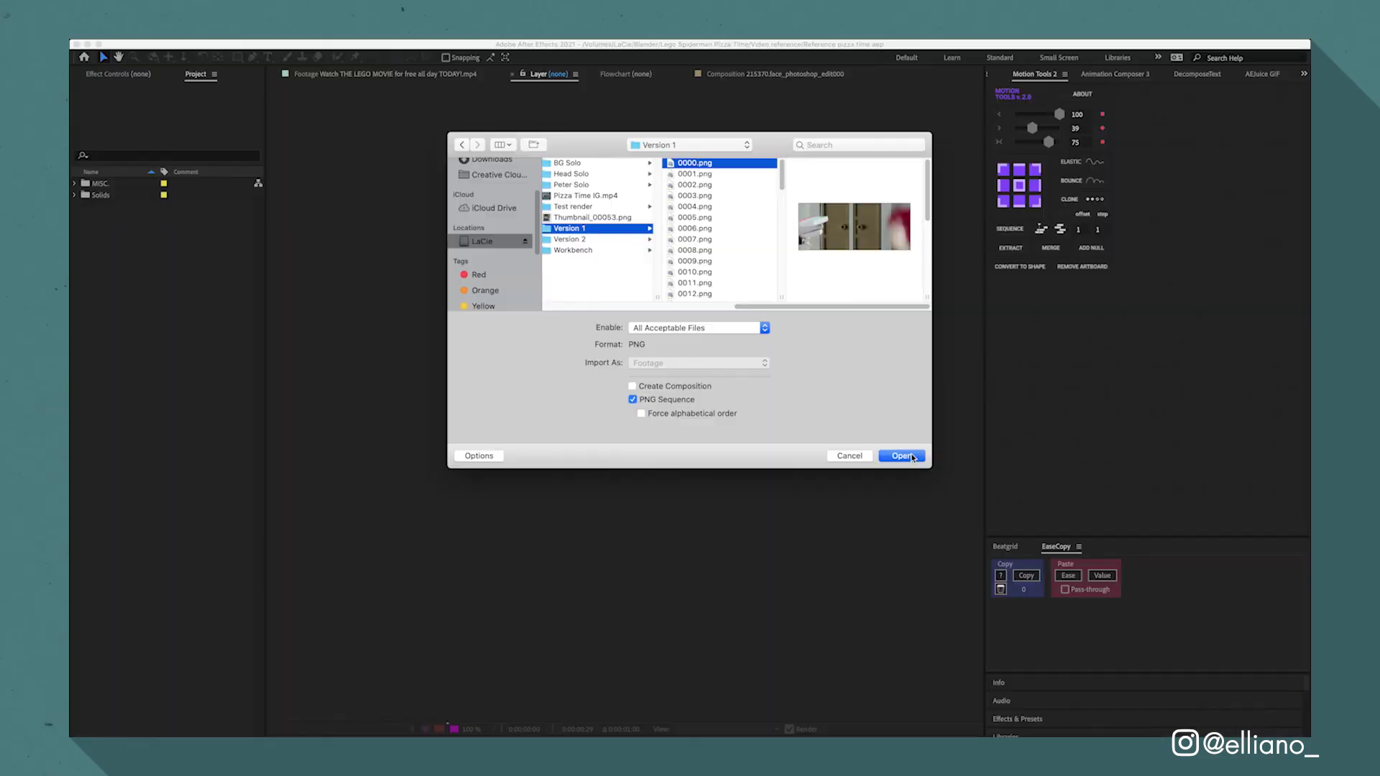
left_click(884, 447)
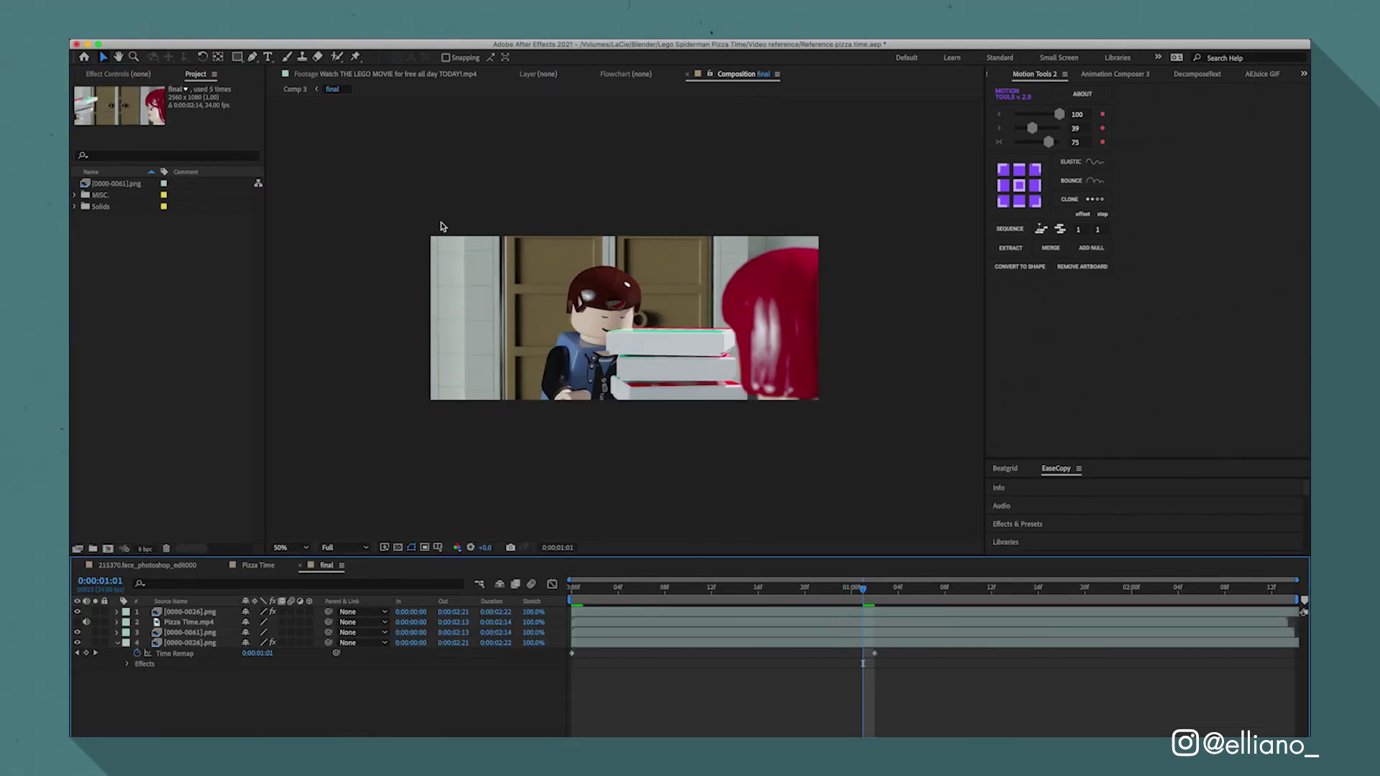
- Queue the final composition in Media Encoder as H.264, Match Source - High bitrate, to final.mp4
left_click(237, 34)
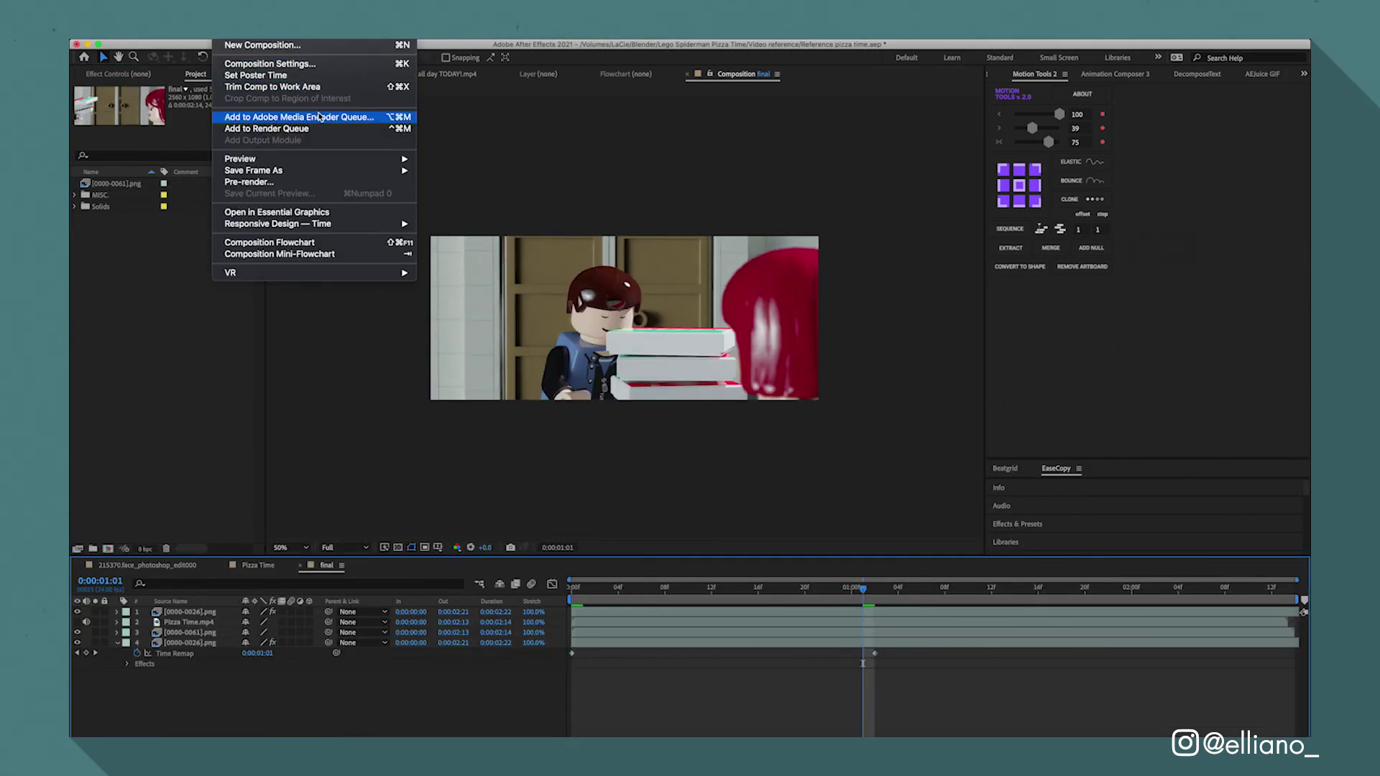
left_click(287, 113)
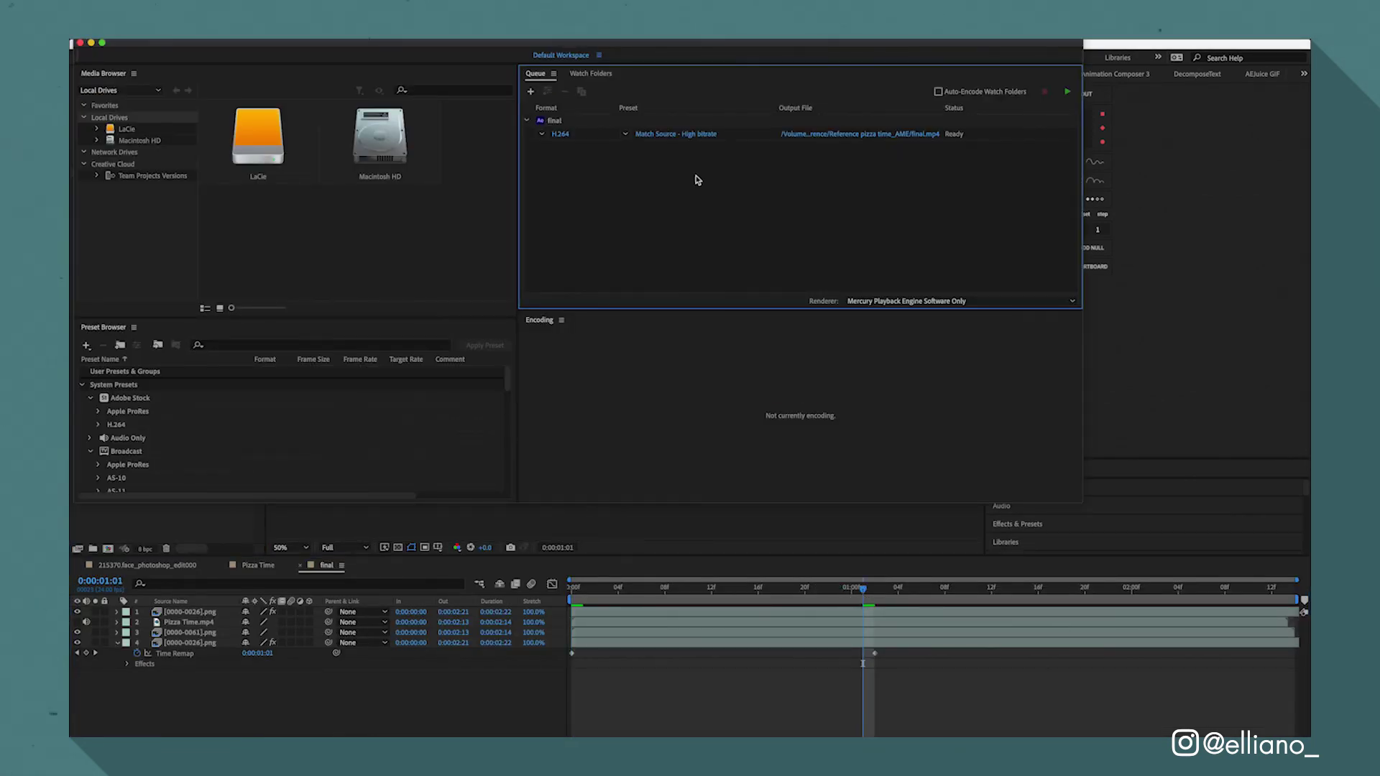